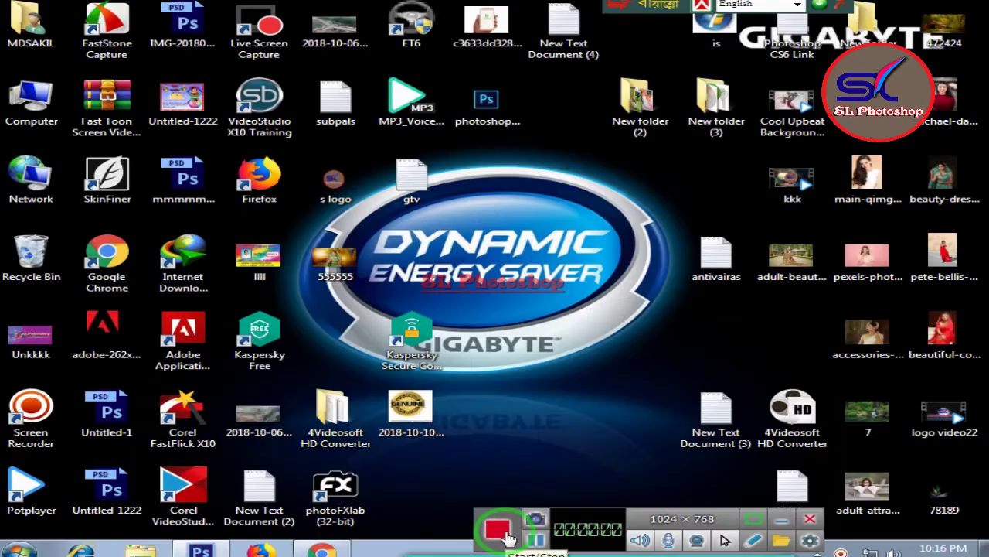
Refresh the Windows desktop and restore the Photoshop window showing the bride photo
right_click(583, 352)
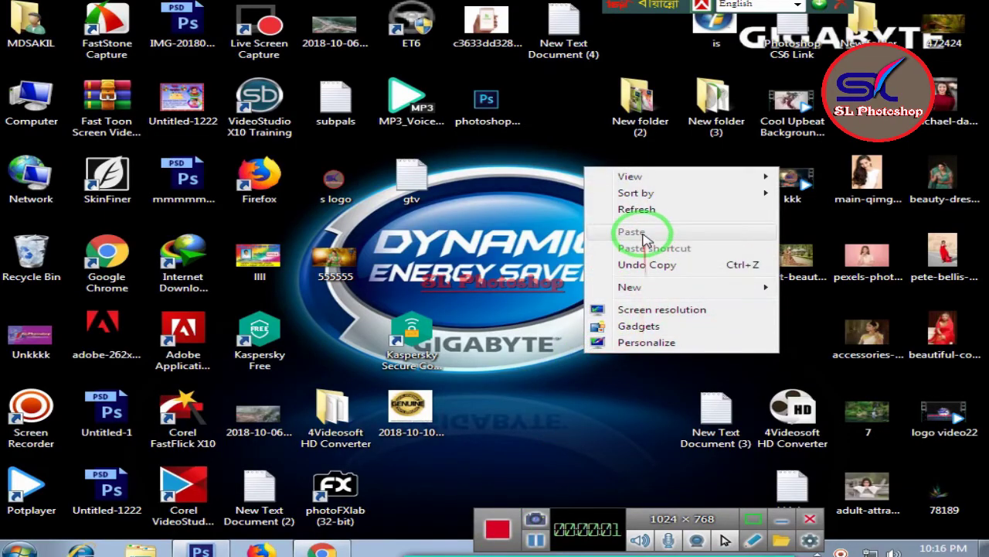
left_click(628, 207)
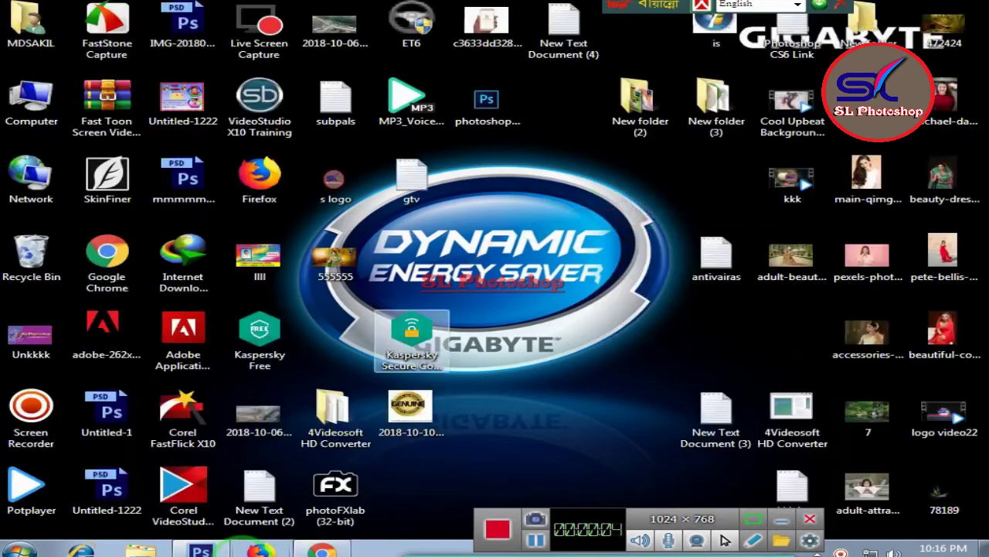
left_click(972, 532)
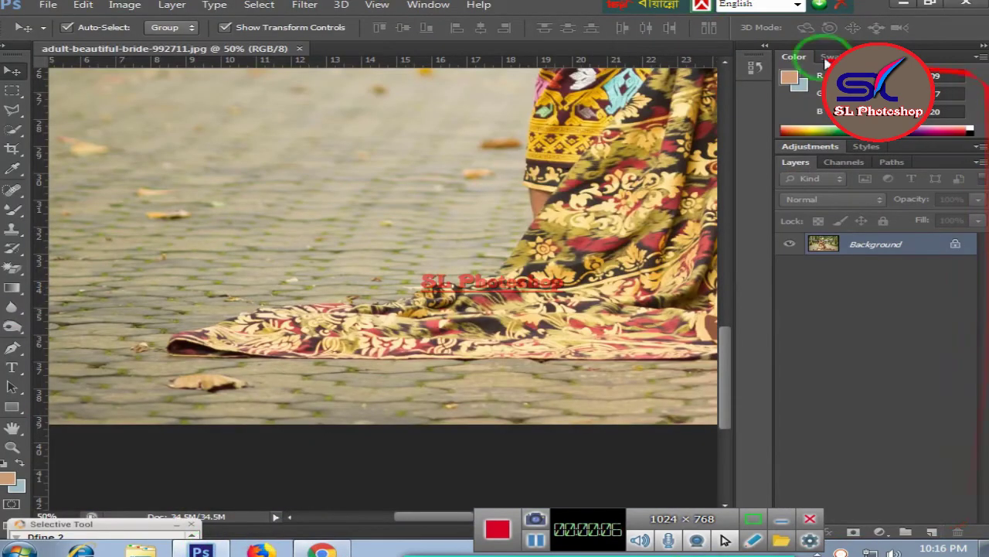
Zoom out and back to 50%, pan over the wedding photo, and pick Quick Selection
left_click(531, 230)
key("ctrl+minus")
key("ctrl+minus")
key("ctrl+minus")
key("ctrl+minus")
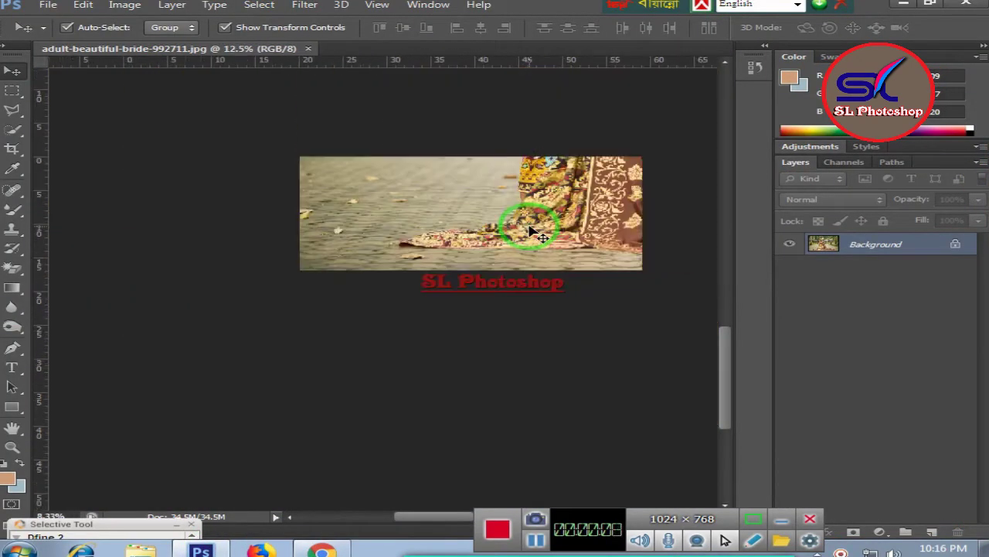
key("ctrl+minus")
key("ctrl+plus")
key("ctrl+plus")
key("ctrl+plus")
key("ctrl+plus")
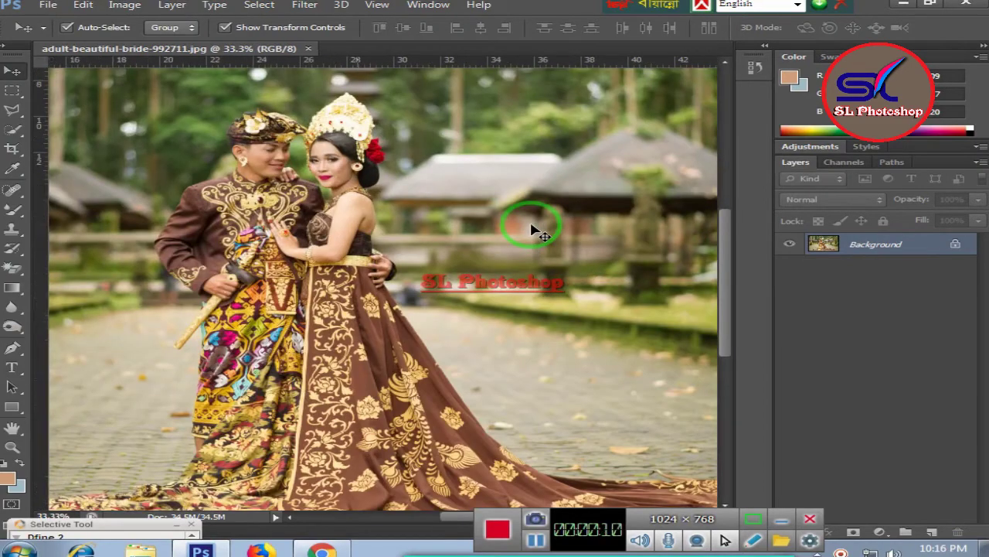
key("ctrl+plus")
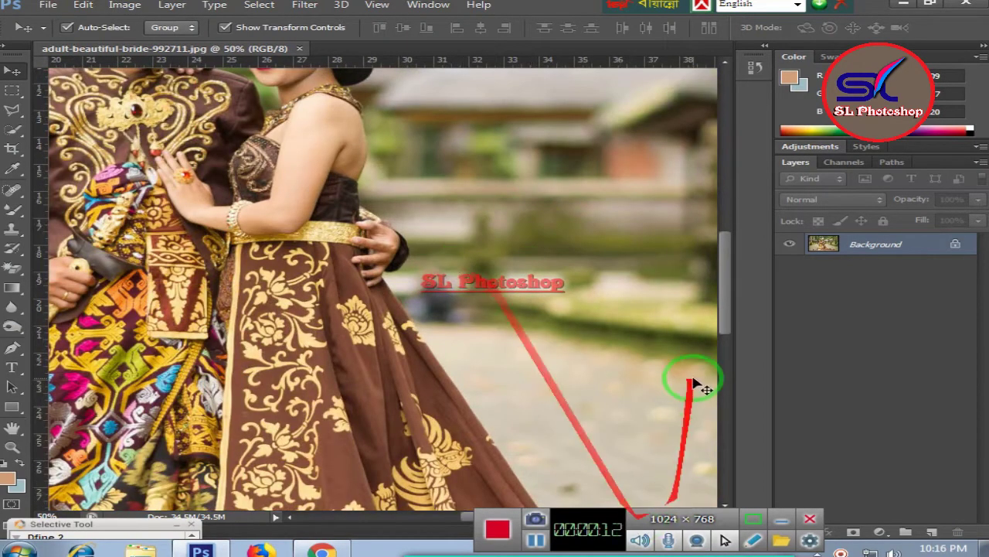
mouse_move(726, 310)
left_mouse_down()
mouse_move(717, 414)
mouse_move(718, 400)
left_mouse_up()
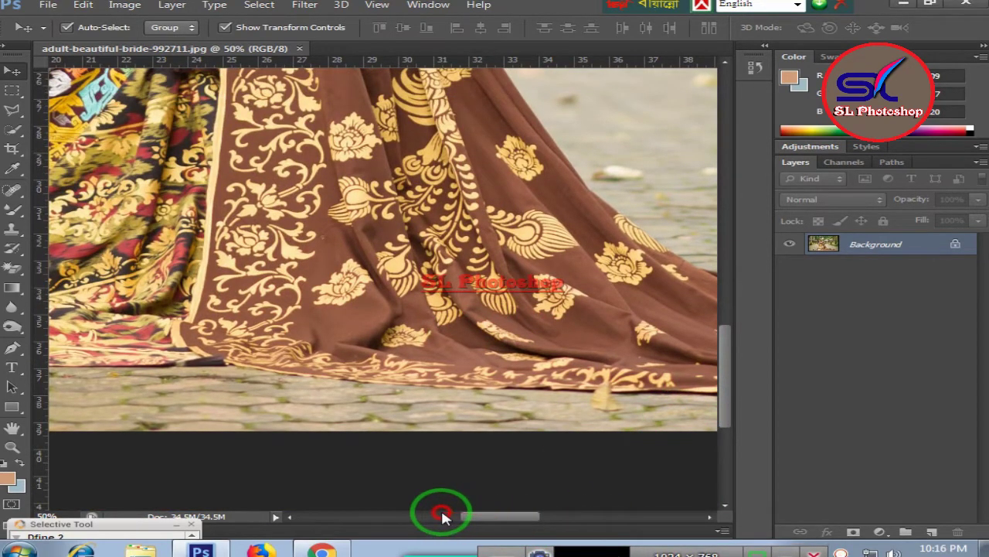
left_click_drag(459, 516, 412, 526)
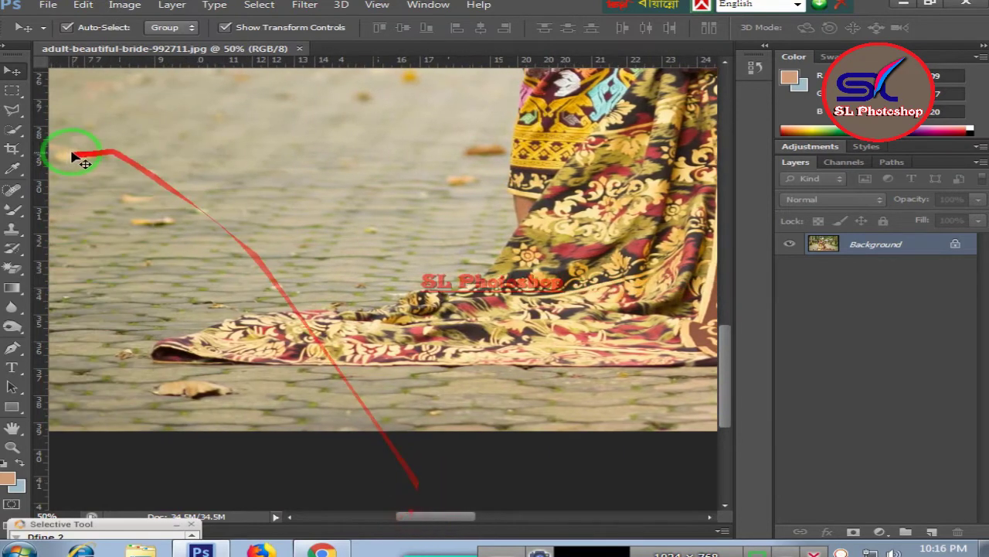
left_click(14, 129)
With an 80-px Quick Selection brush, select the bride's dress from waist down to the hem
right_click(17, 131)
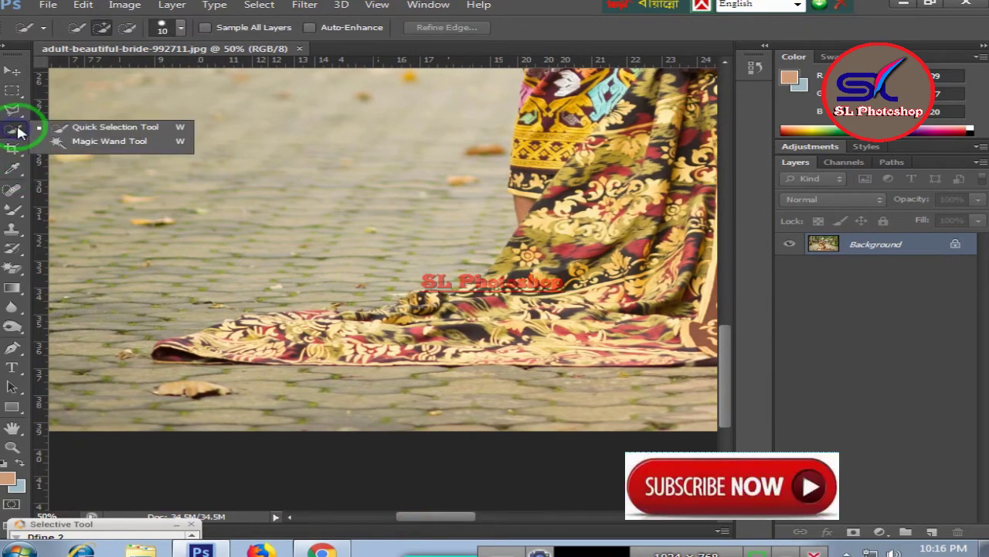
left_click(77, 128)
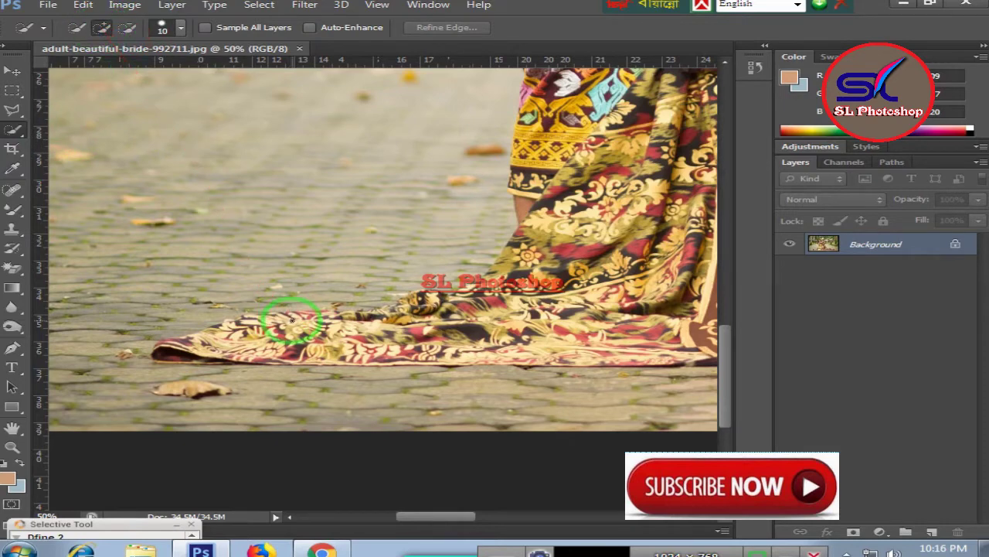
key("bracketright")
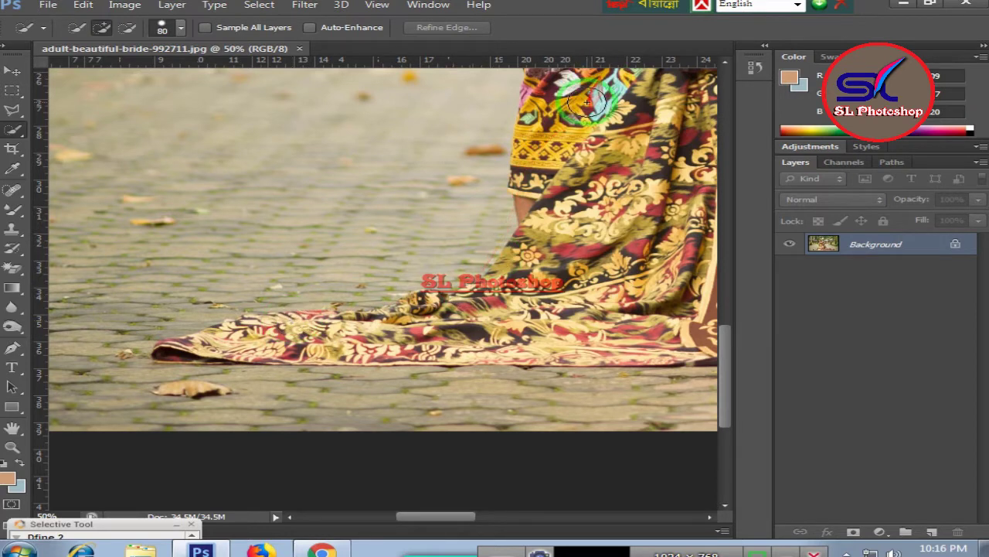
mouse_move(588, 153)
left_mouse_down()
mouse_move(572, 257)
mouse_move(386, 319)
mouse_move(202, 335)
mouse_move(320, 332)
mouse_move(365, 294)
left_mouse_up()
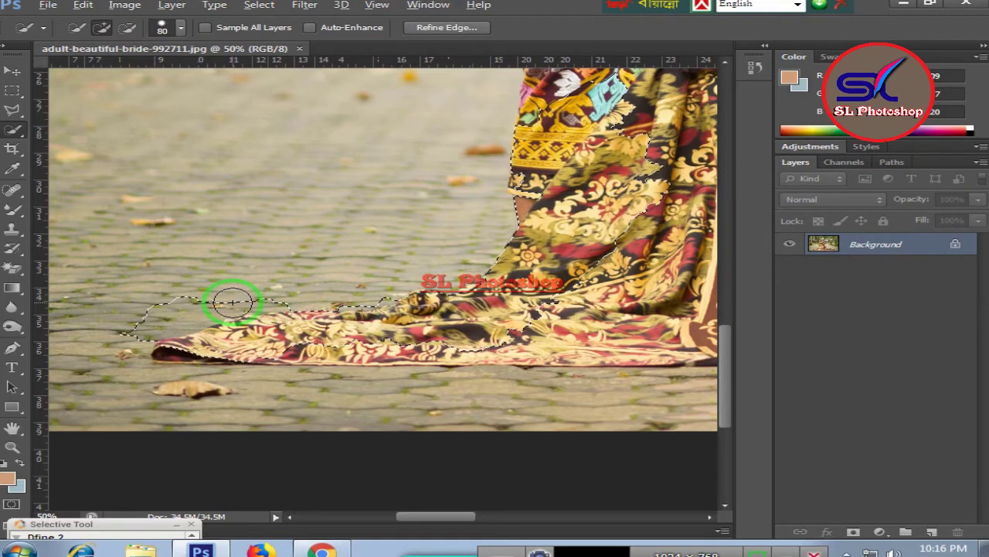
Add the trailing patterned fabric on the left to the dress selection
left_click(277, 292)
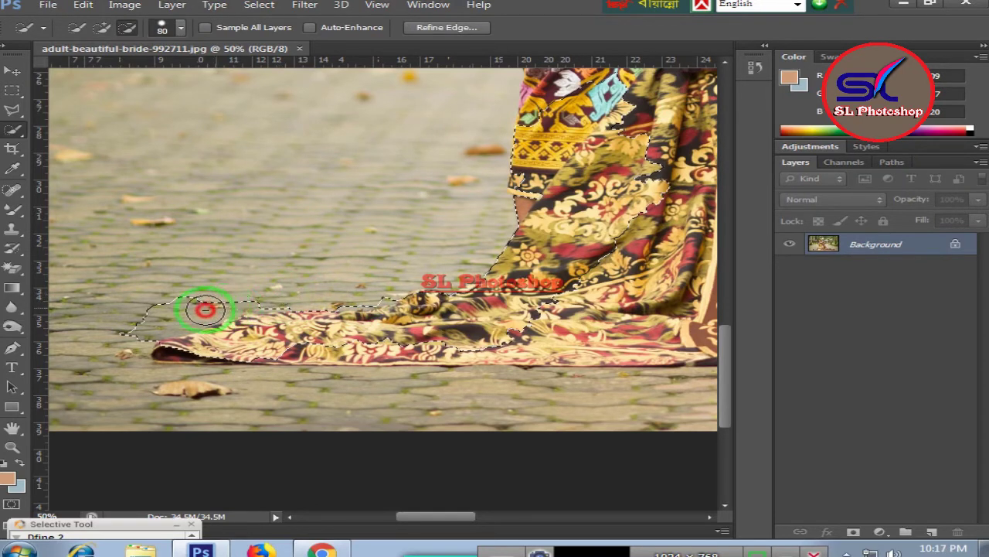
left_click_drag(197, 317, 141, 335)
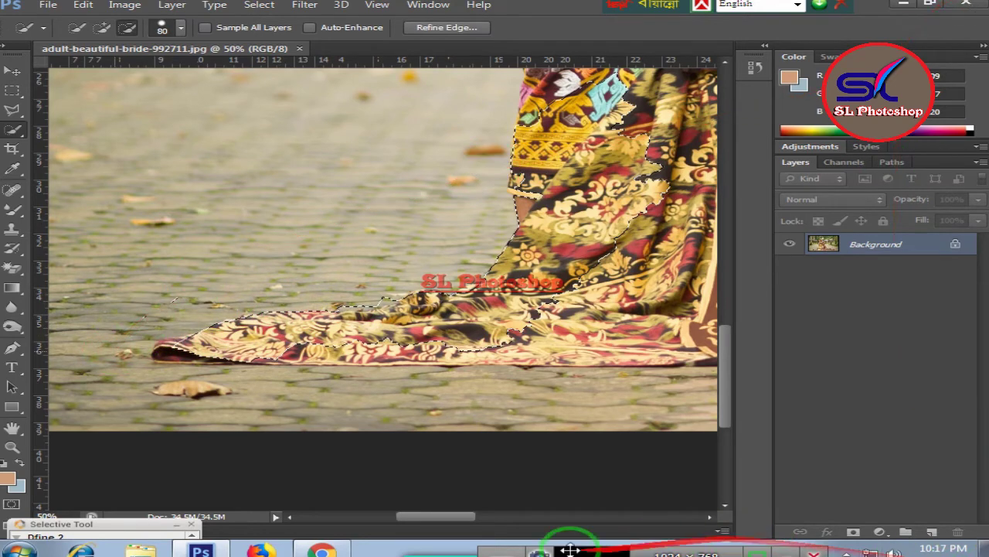
left_click(466, 353)
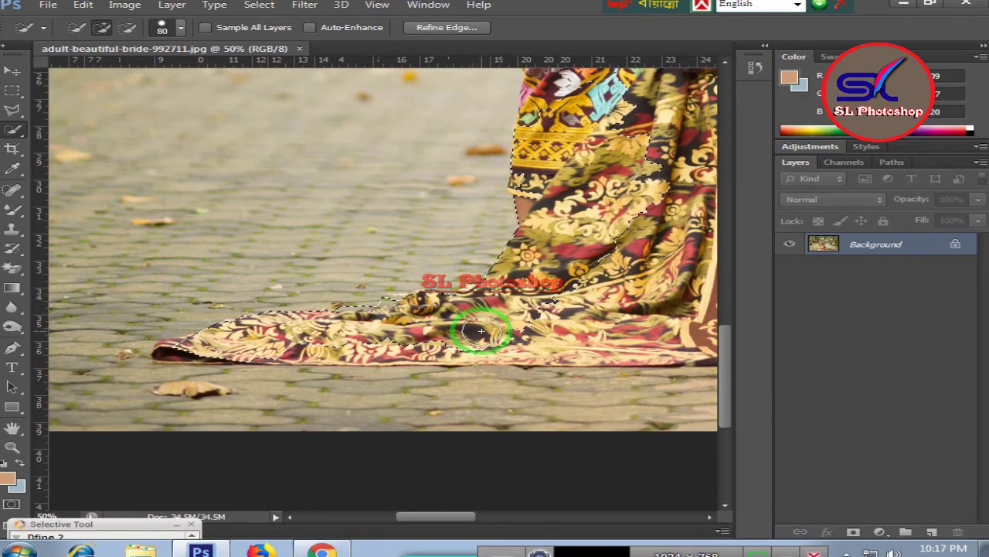
At a 50-px brush, extend the selection along the lower hem out to the train's left tip
key("bracketleft")
key("bracketleft")
key("bracketleft")
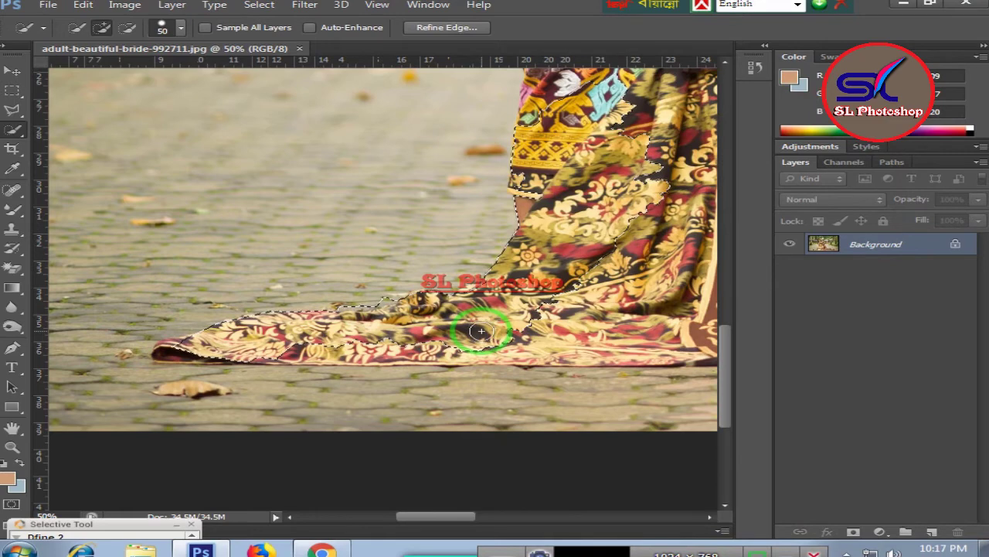
left_click_drag(480, 330, 205, 338)
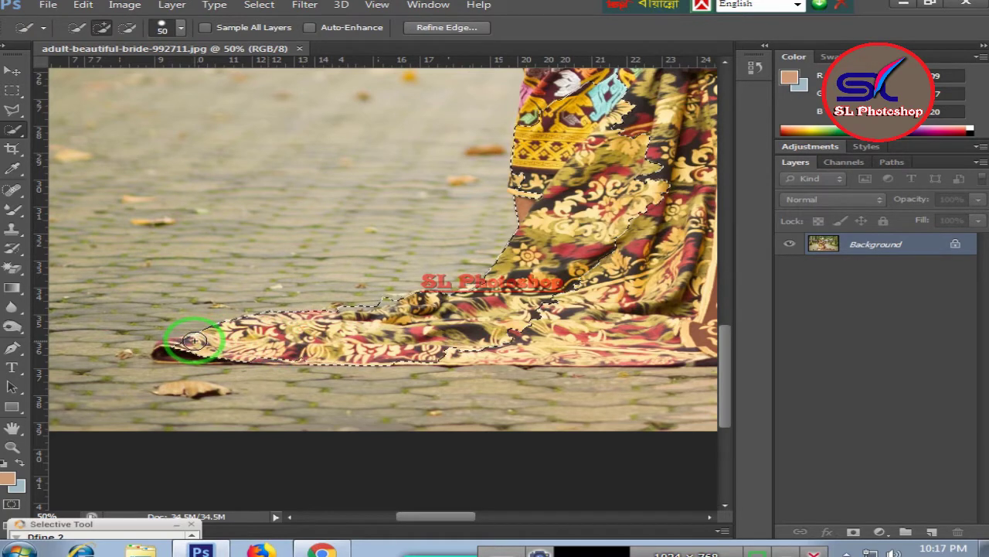
left_click_drag(194, 340, 159, 350)
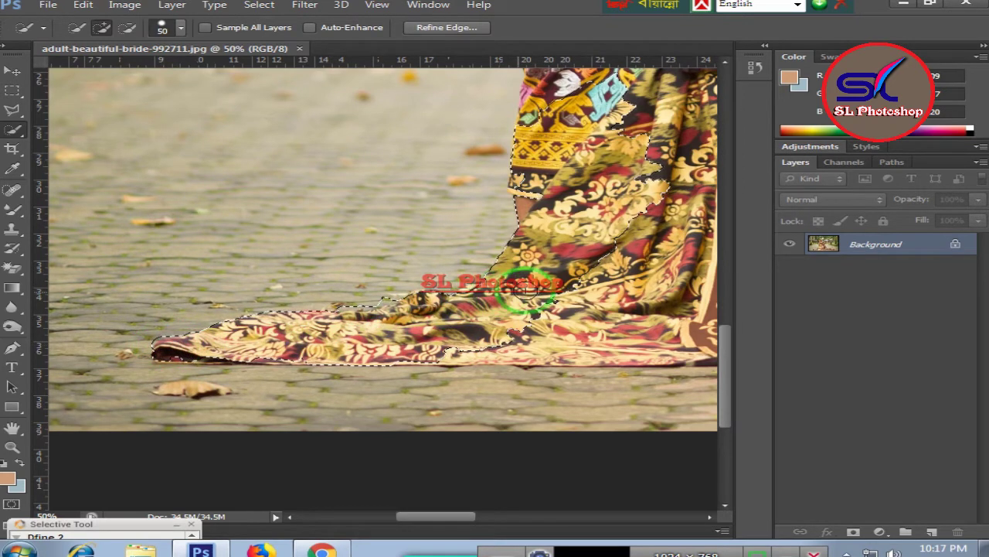
left_click_drag(525, 290, 608, 339)
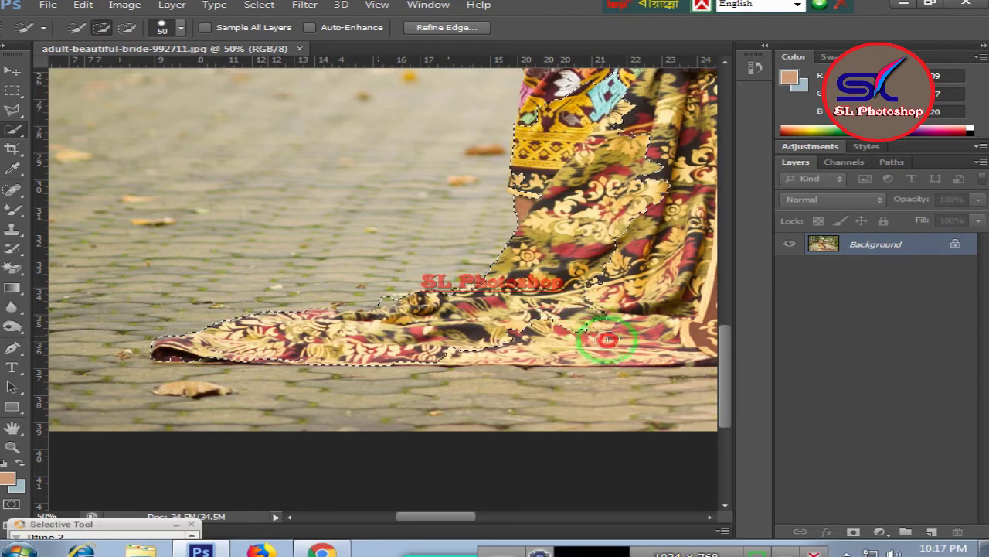
mouse_move(632, 353)
left_mouse_down()
mouse_move(663, 355)
mouse_move(541, 342)
left_mouse_up()
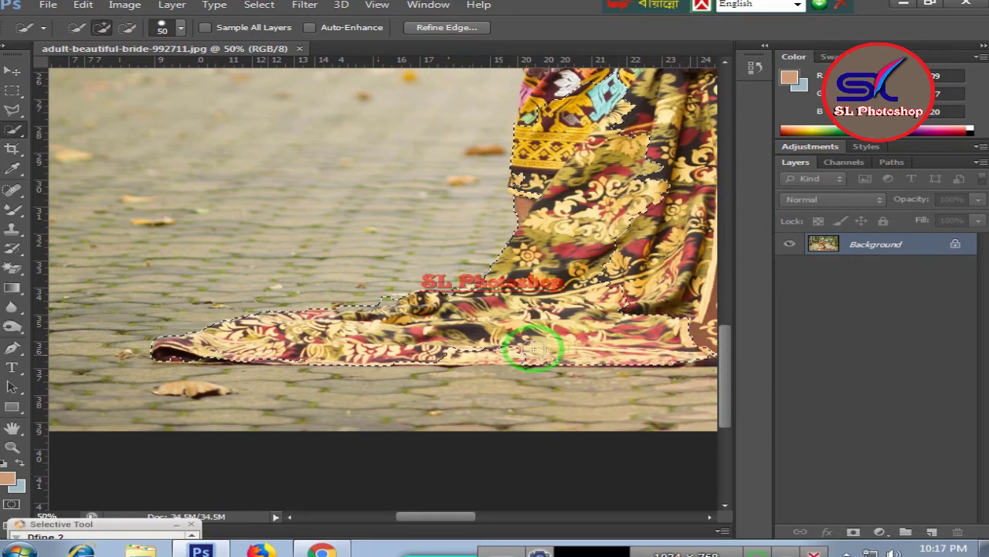
left_click(526, 349)
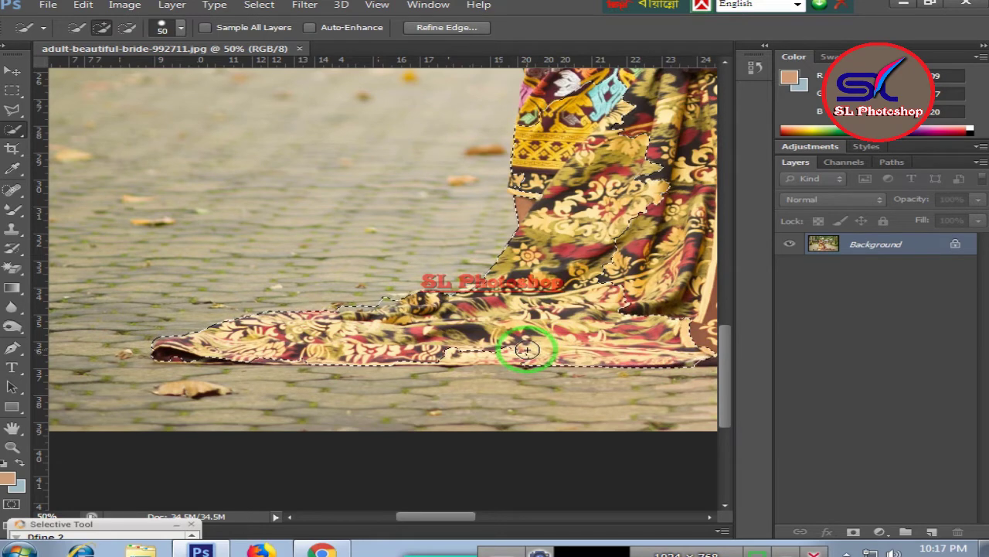
left_click_drag(514, 349, 453, 348)
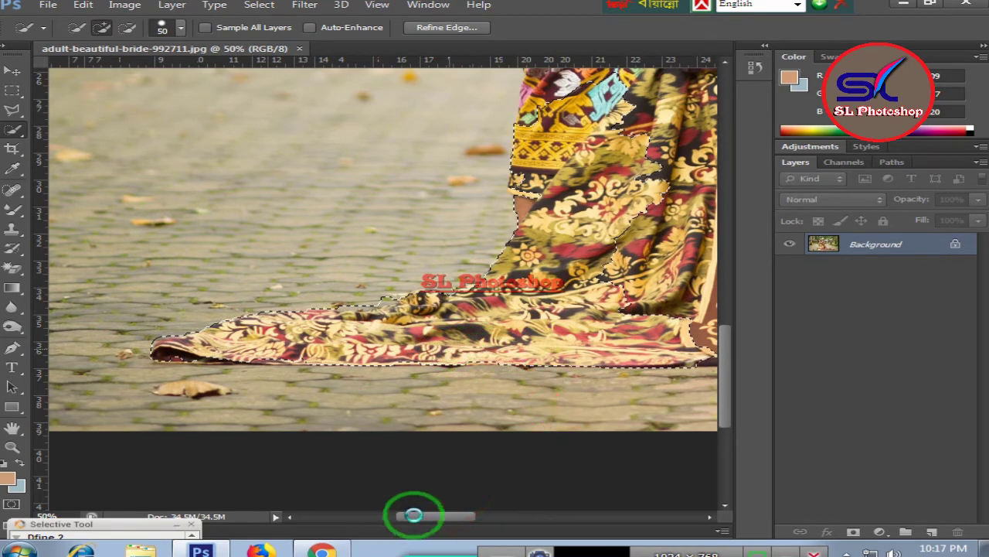
Add the brown gold-bordered train and its hem to the selection, then deselect everything
left_click_drag(422, 516, 494, 516)
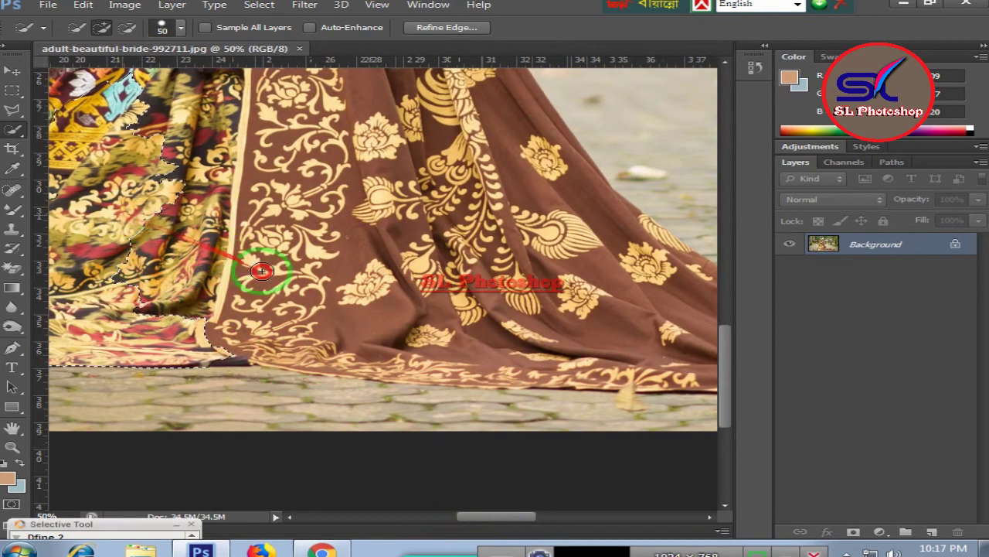
left_click_drag(263, 274, 438, 367)
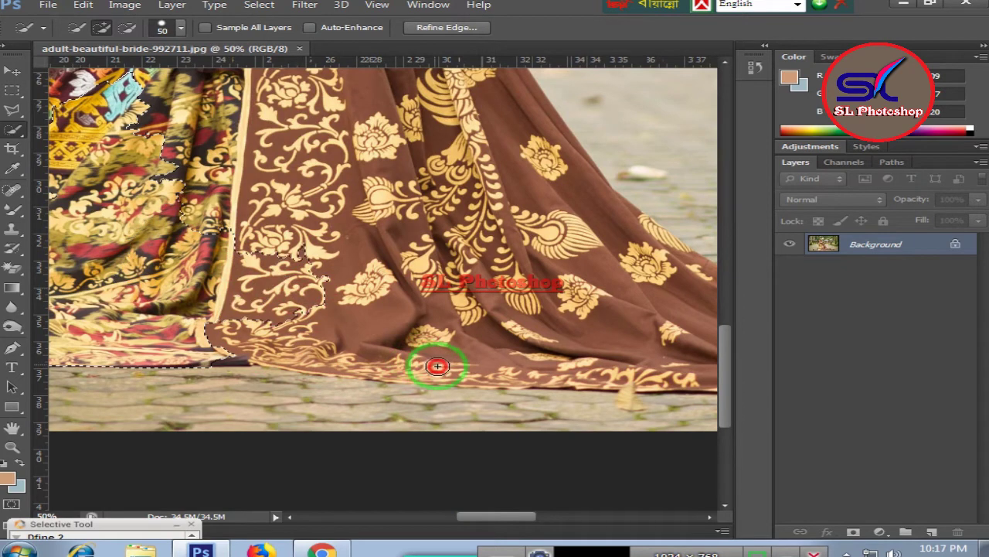
left_click_drag(492, 380, 645, 373)
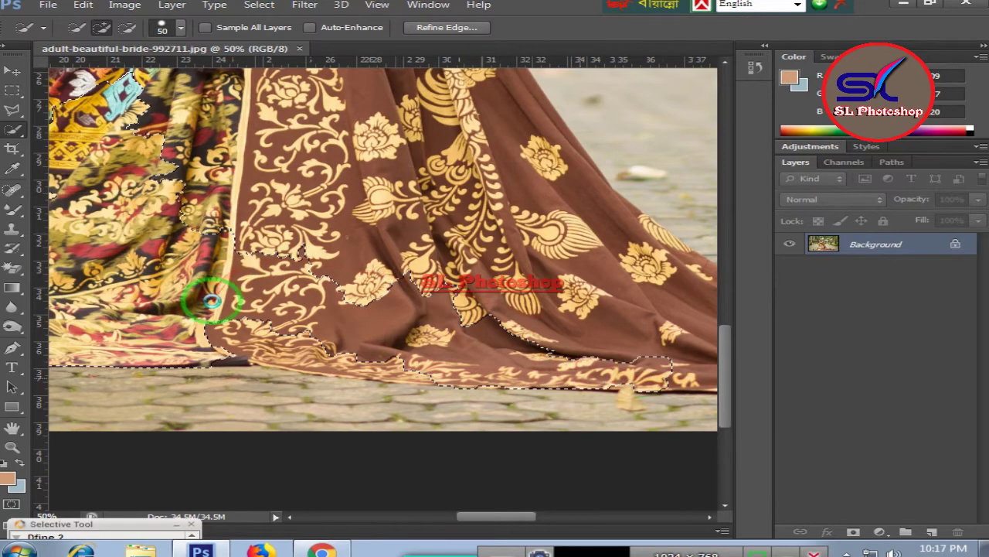
left_click(210, 300)
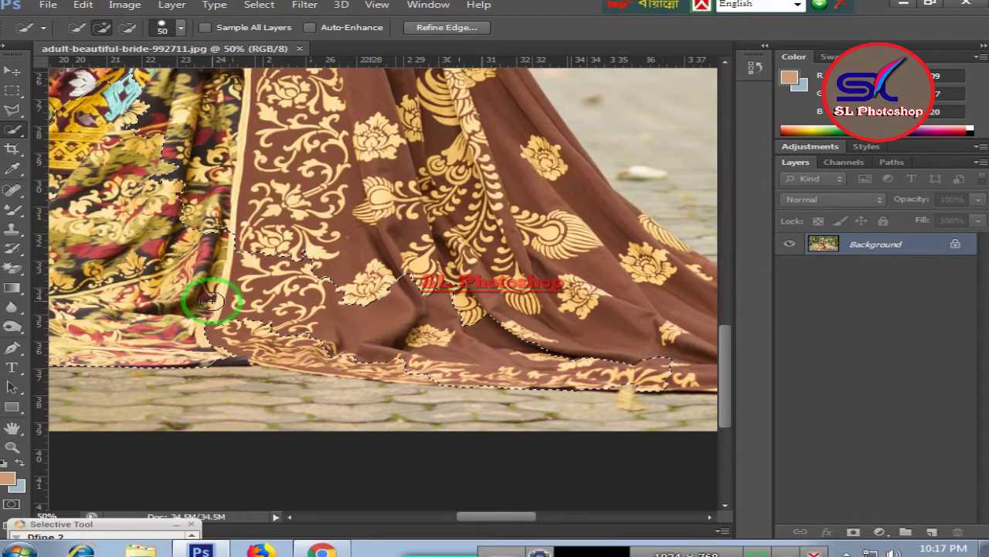
left_click_drag(214, 338, 484, 379)
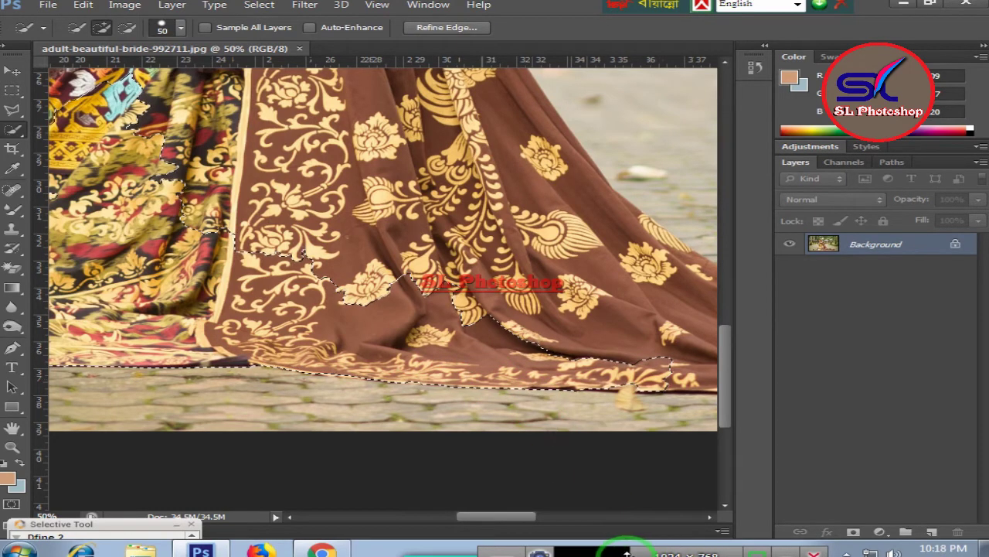
key("ctrl+d")
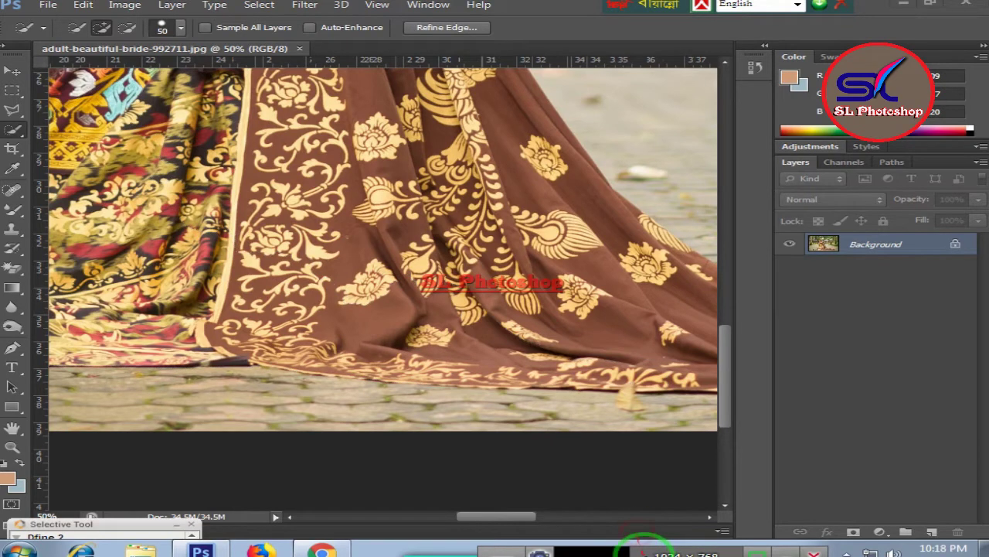
Brush a quick selection over the groom and bride, then zoom in on the couple
left_click(586, 546)
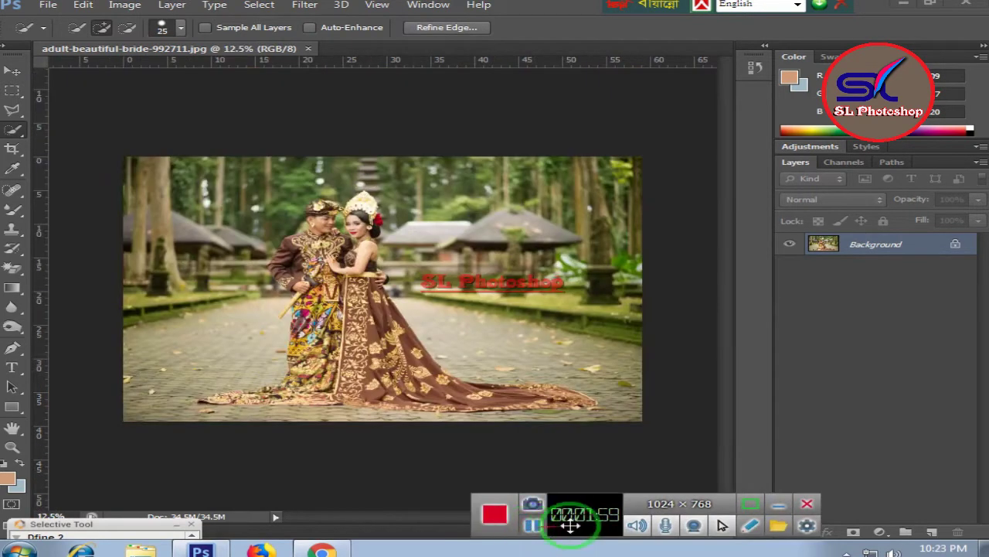
left_click_drag(600, 538, 595, 550)
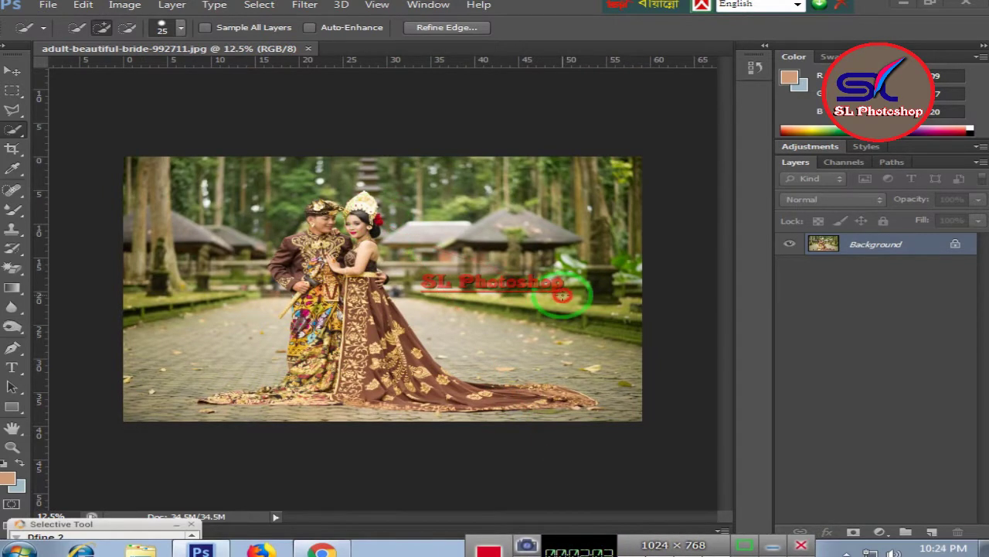
left_click(562, 294)
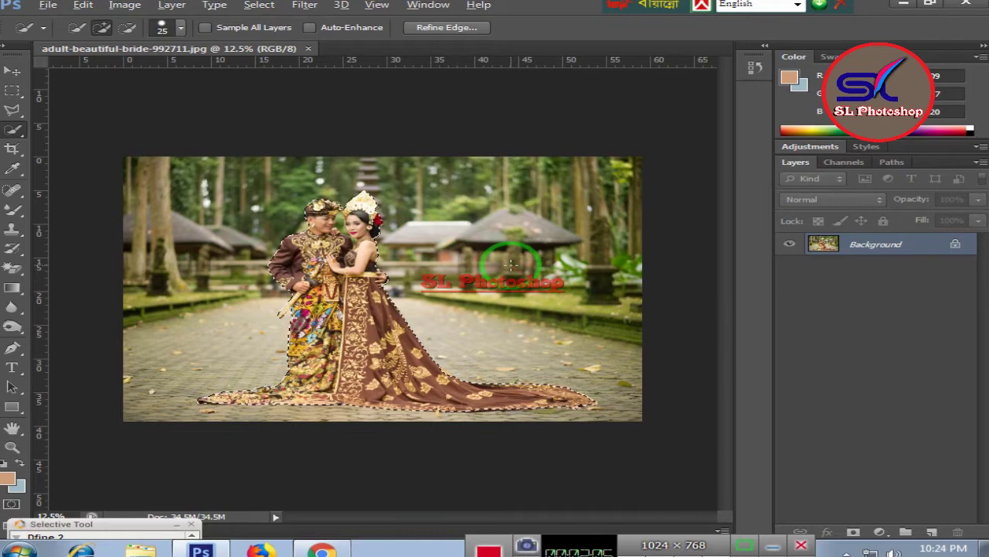
key("alt")
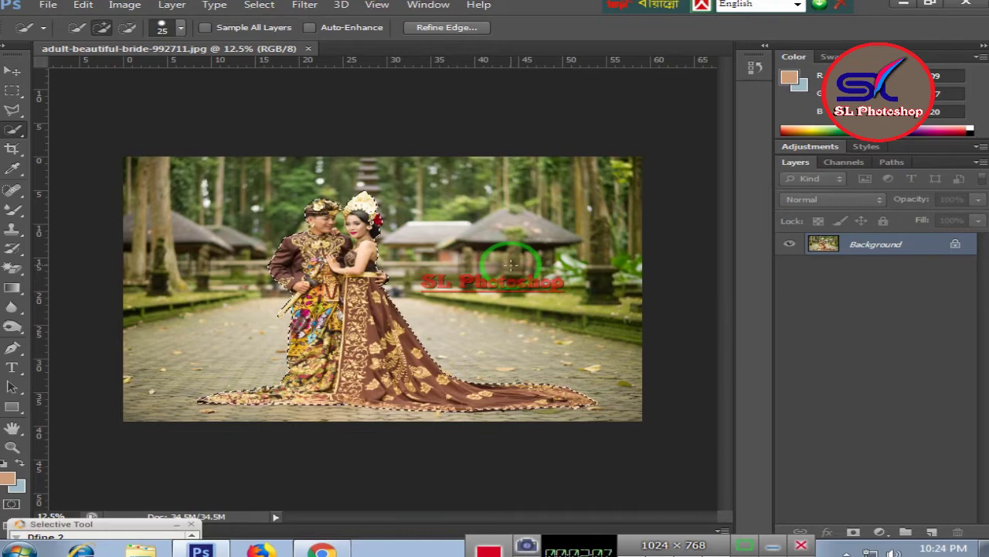
key("ctrl+plus")
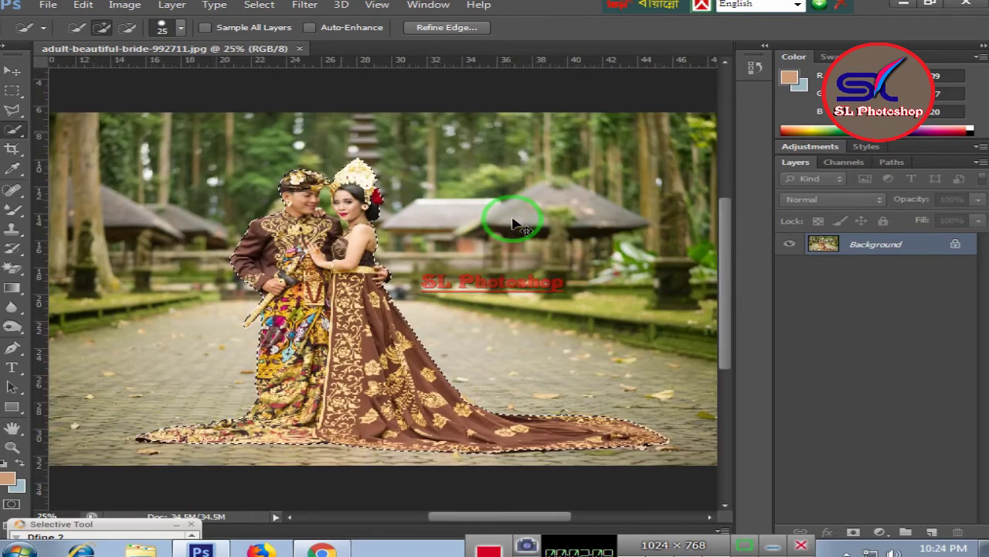
key("ctrl+plus")
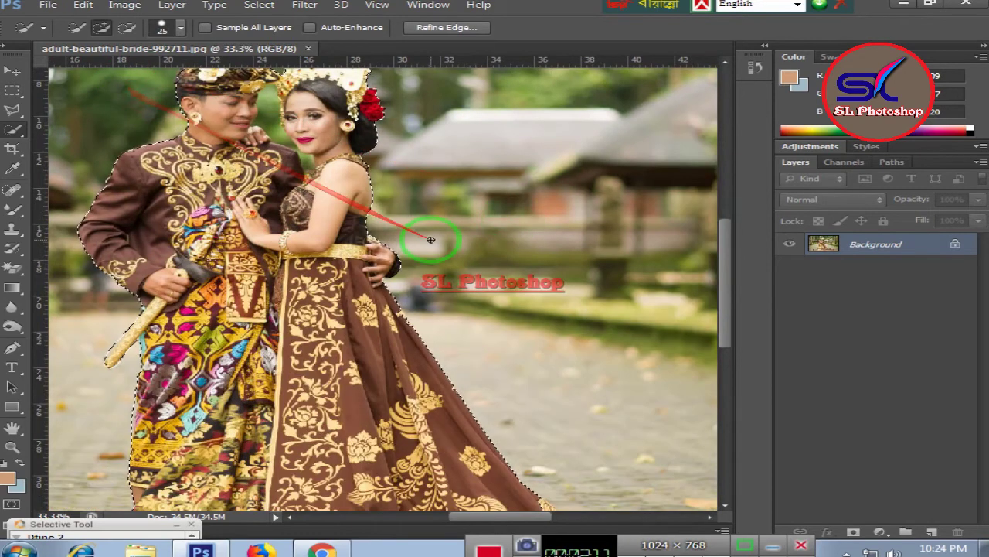
scroll(320, 160, "up", 1)
scroll(294, 188, "up", 2)
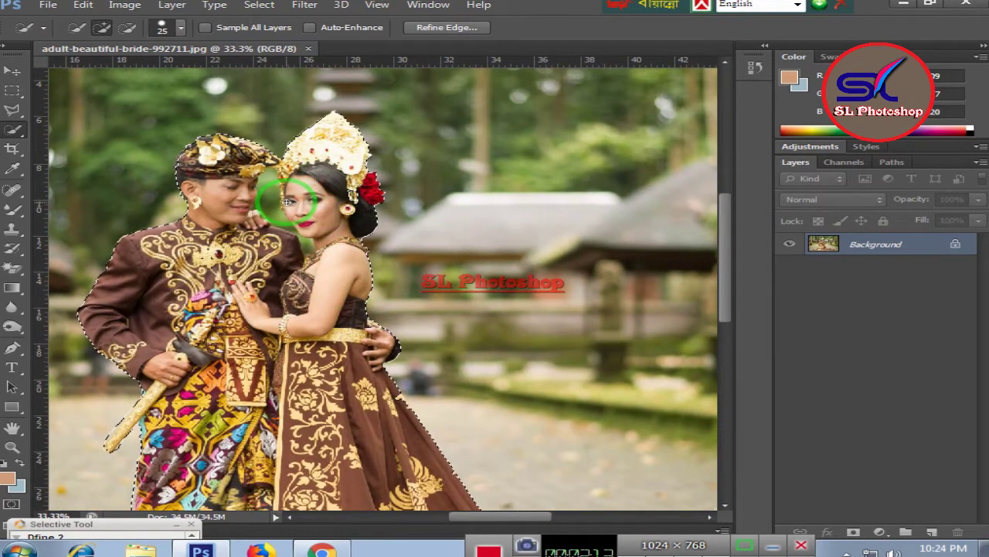
Add the bride's face to the selection and Alt-trim the edge beside her chin
left_click_drag(286, 201, 298, 197)
key("alt")
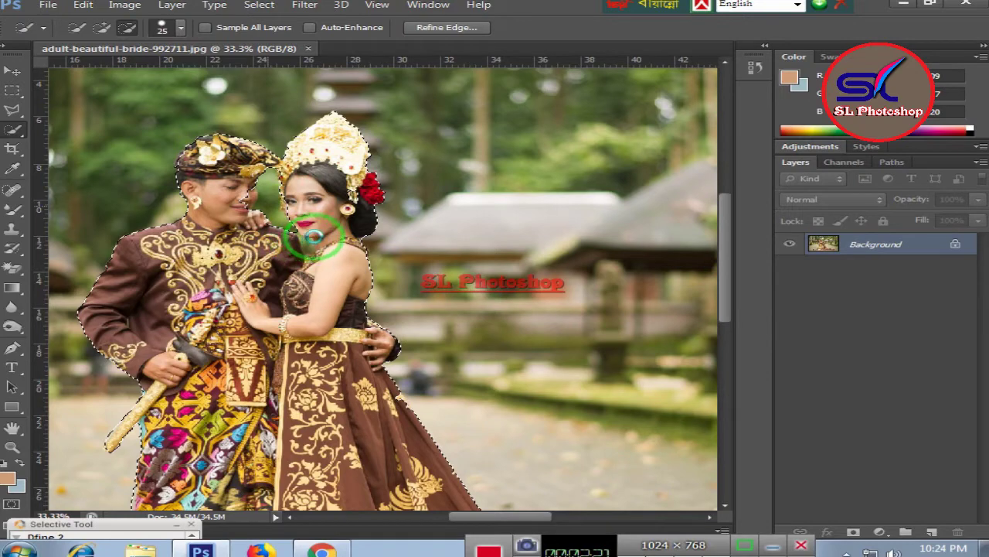
left_click(322, 222)
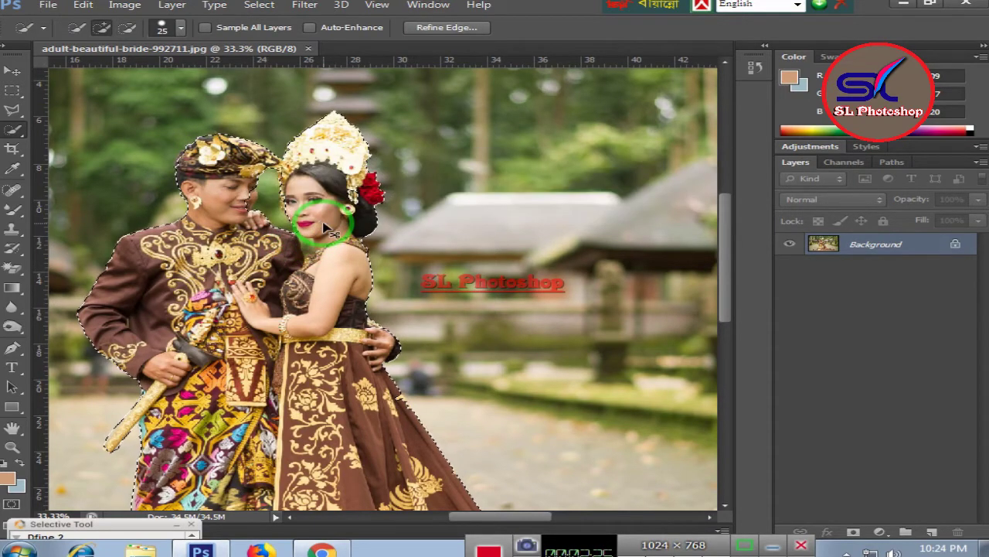
key("ctrl+plus")
key("ctrl+plus")
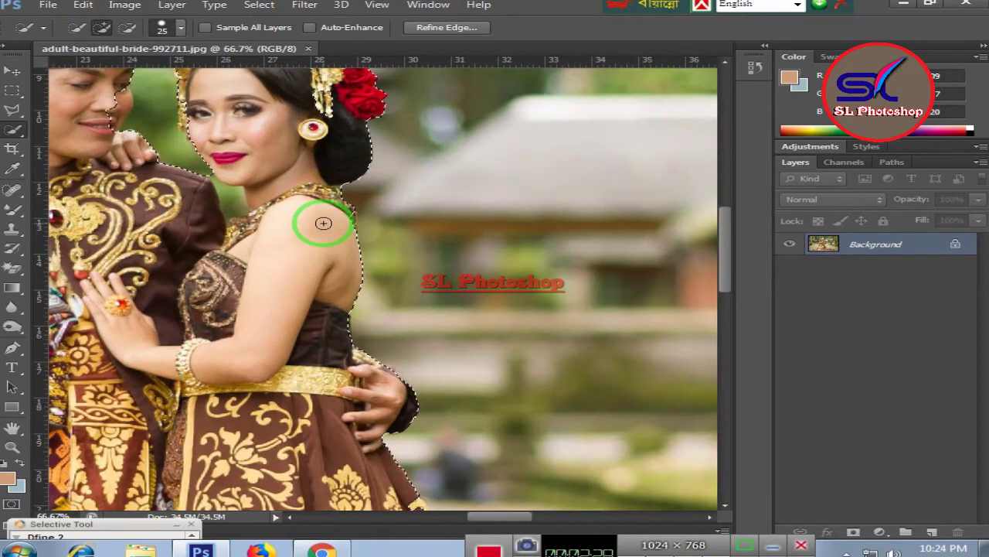
Make the selection follow the groom's hat, face and chin
left_click_drag(503, 515, 473, 517)
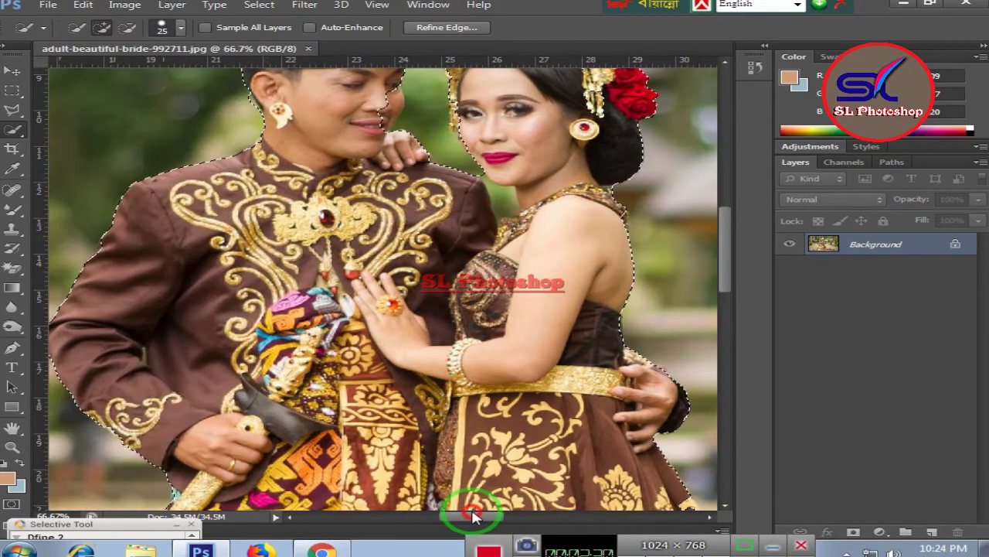
scroll(431, 165, "up", 3)
scroll(437, 170, "up", 2)
scroll(444, 176, "up", 3)
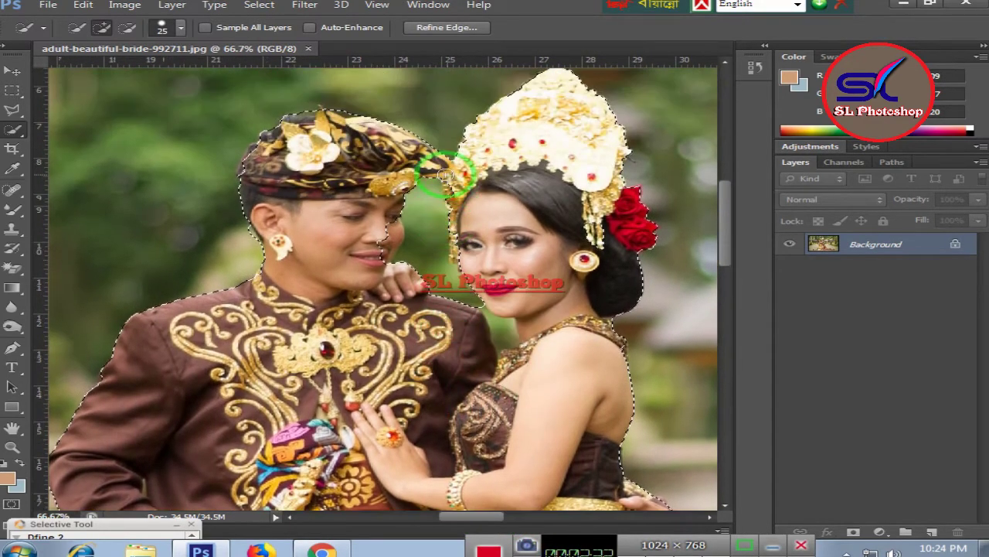
mouse_move(444, 177)
left_mouse_down()
mouse_move(420, 220)
mouse_move(392, 222)
left_mouse_up()
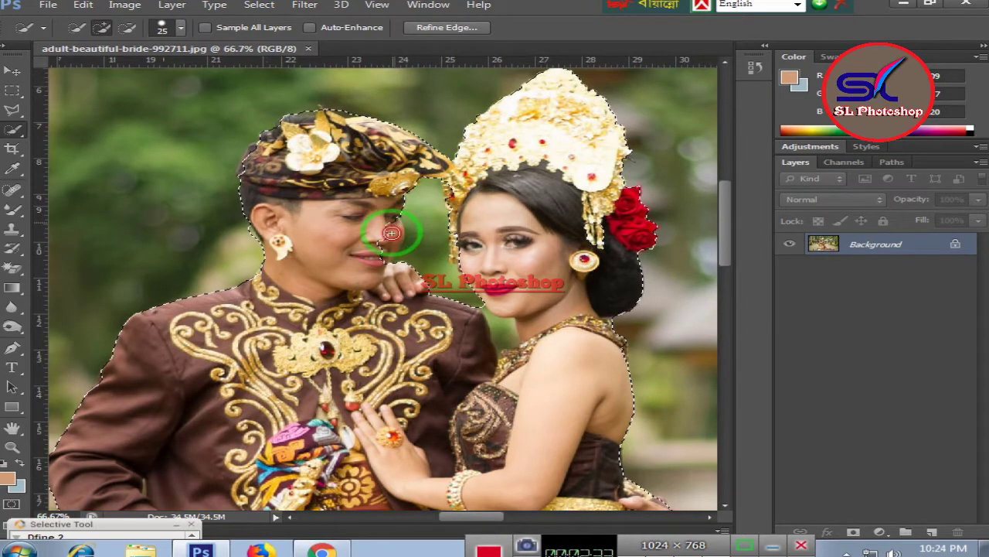
left_click_drag(388, 265, 385, 269)
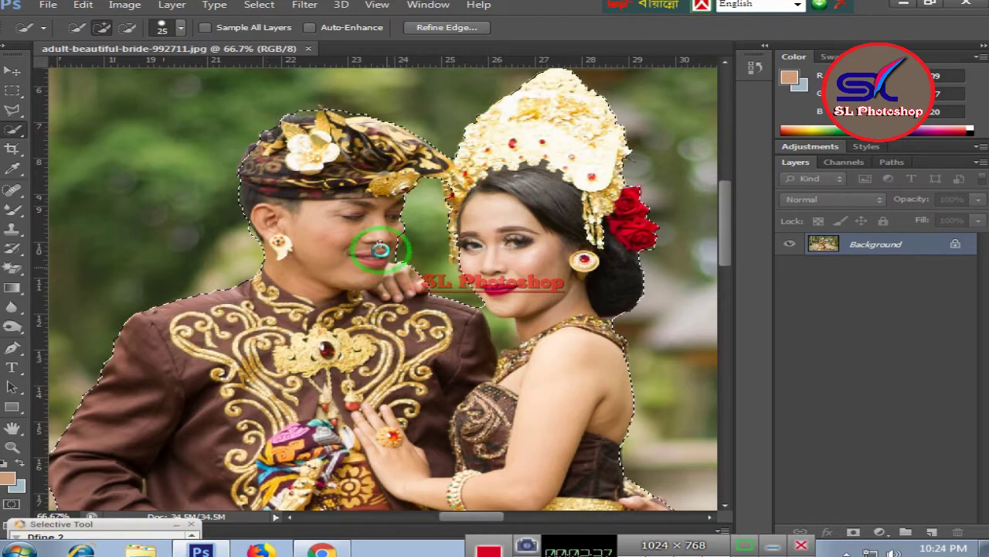
left_click(375, 230)
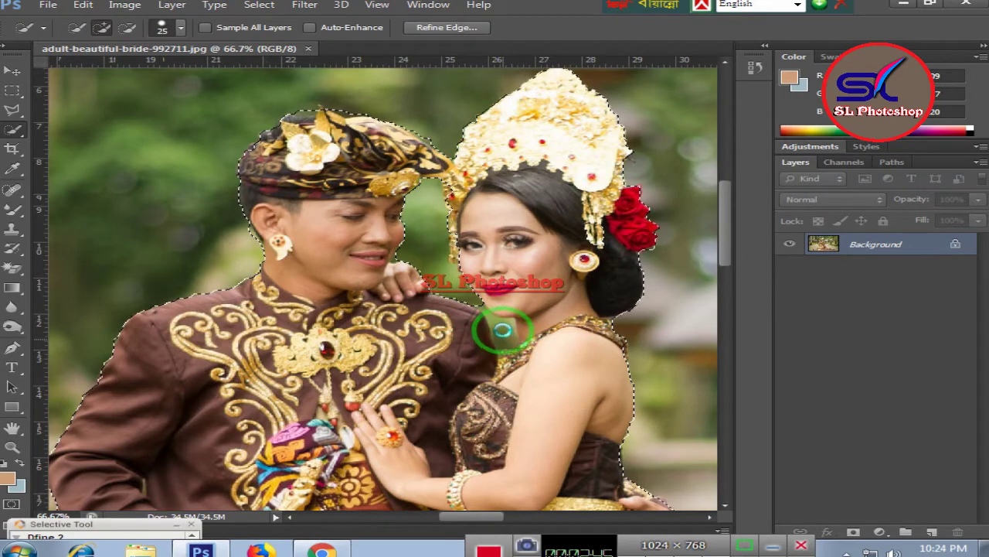
Add the bride's neck, then Alt-trim background around her chin, neck and shoulders
left_click(500, 323)
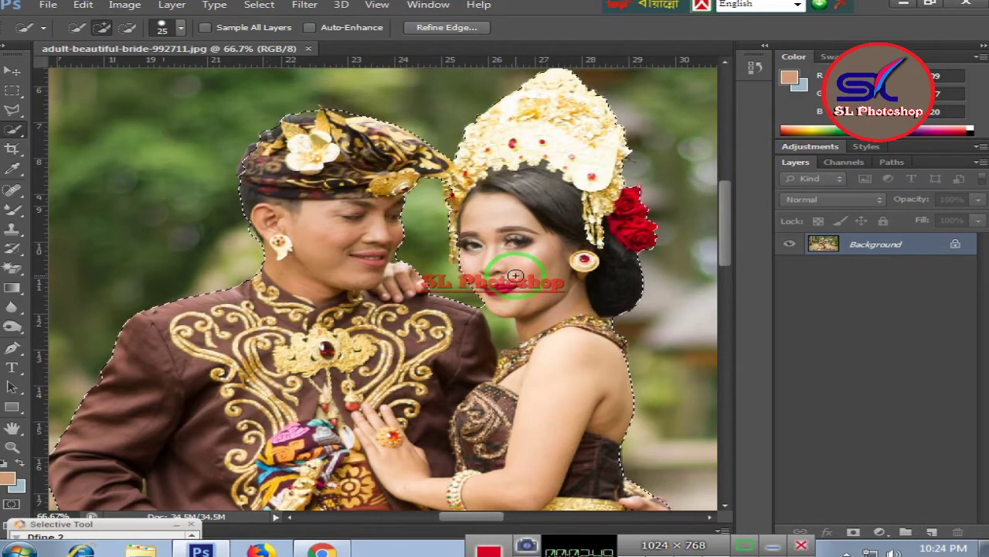
key("alt")
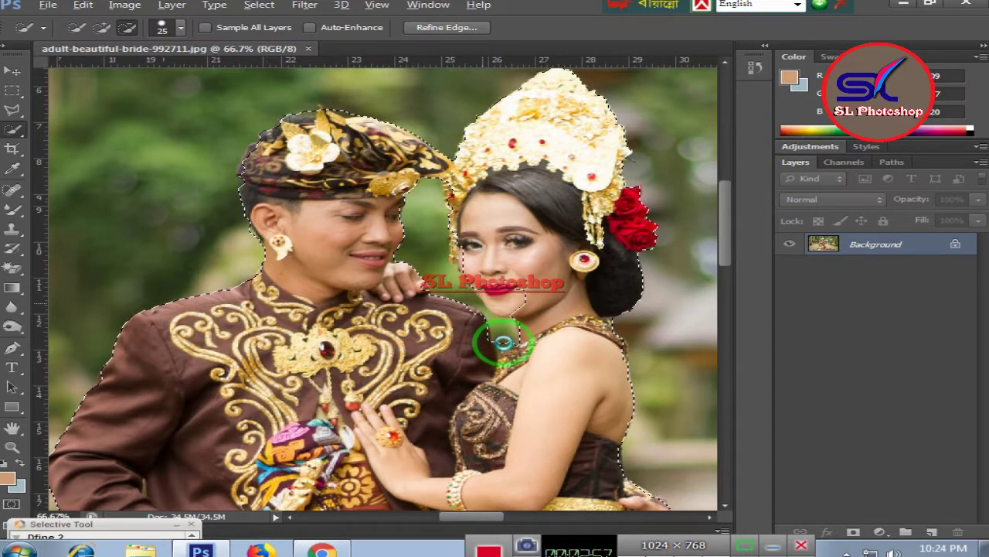
left_click(502, 341, "alt")
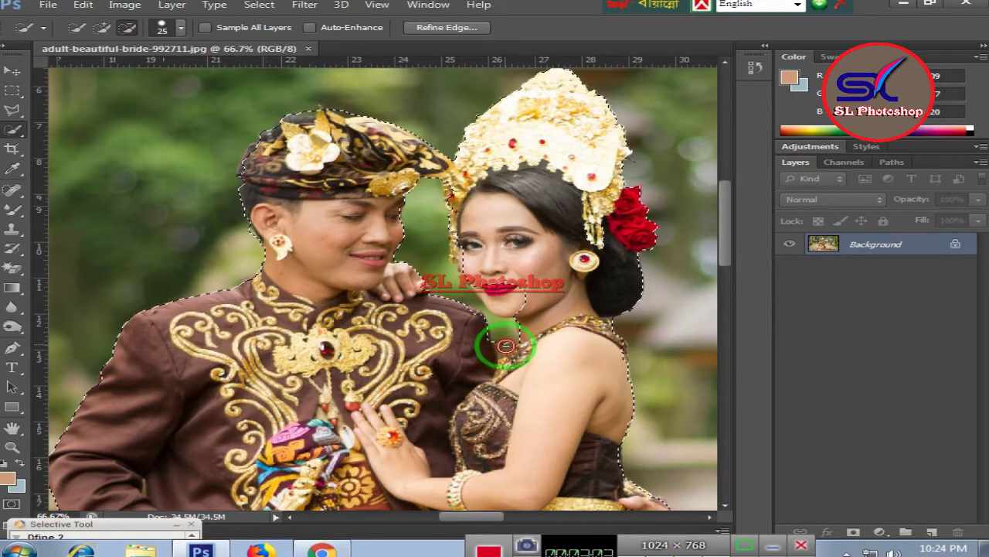
left_click(511, 300)
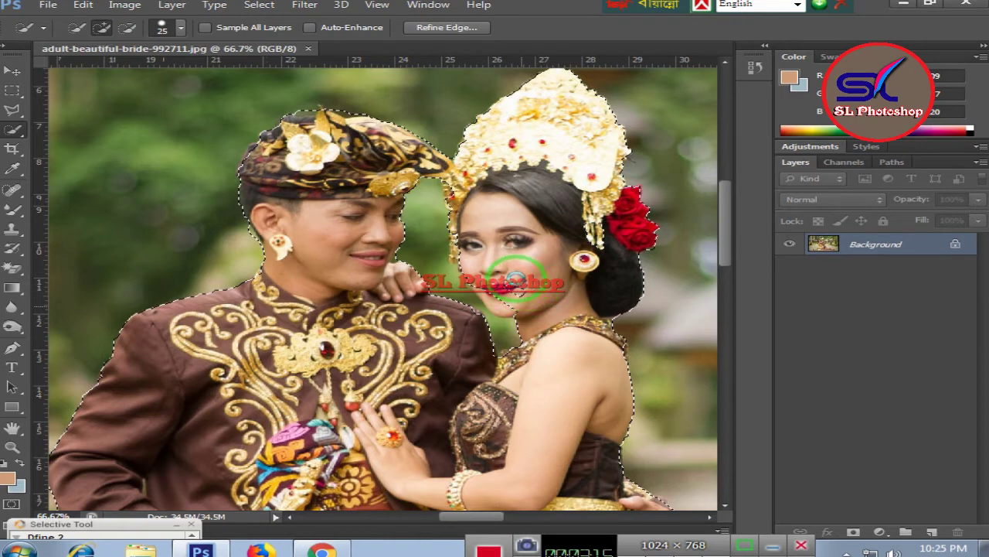
left_click(512, 278)
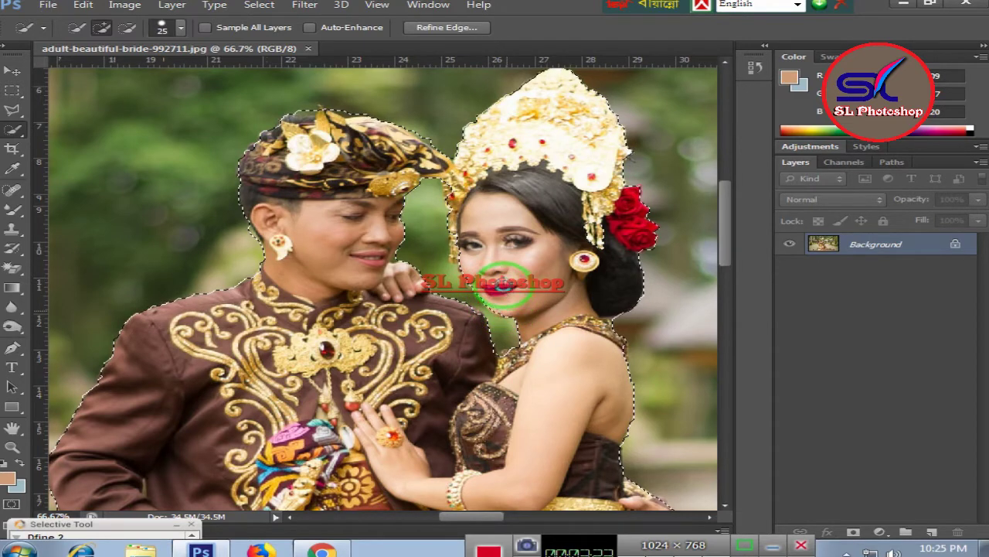
left_click(504, 300)
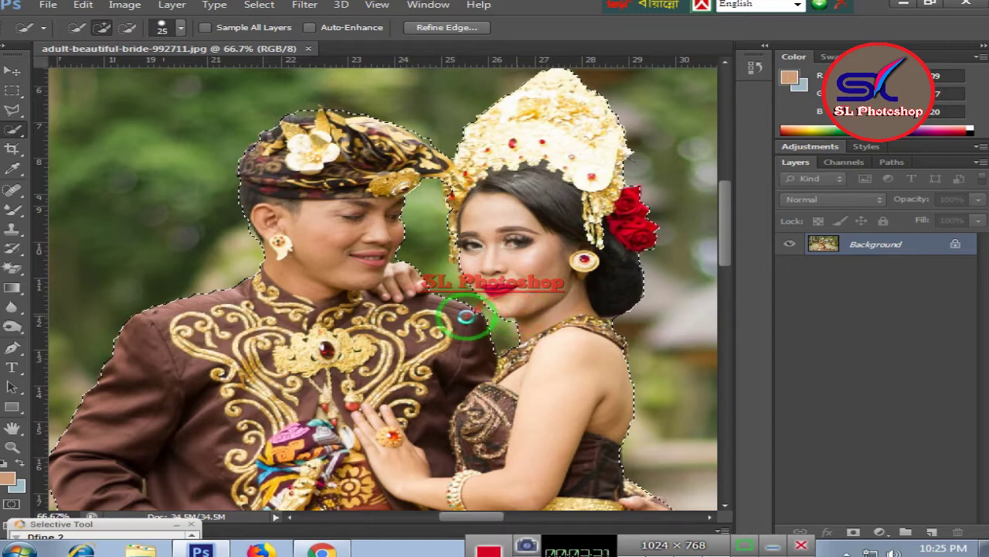
left_click(500, 331)
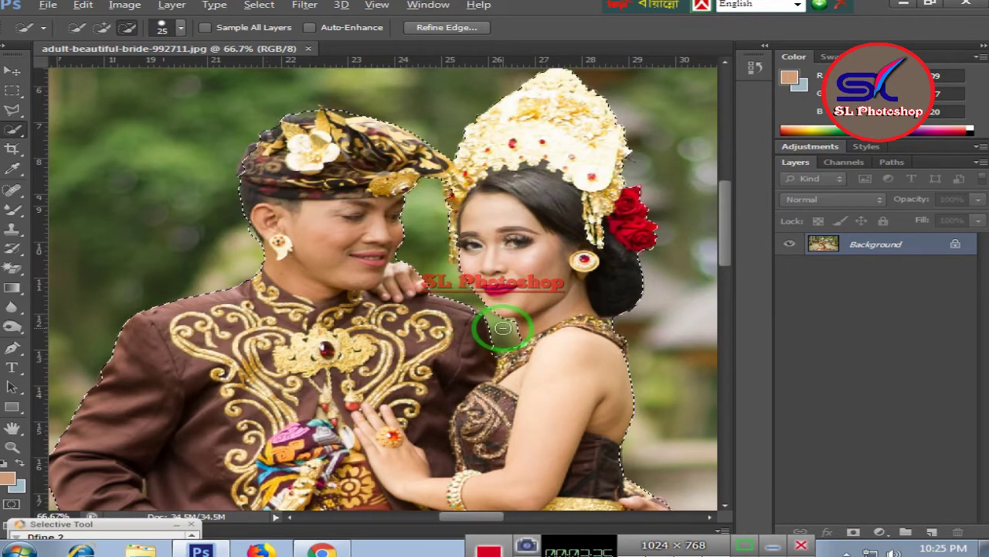
left_click(507, 325)
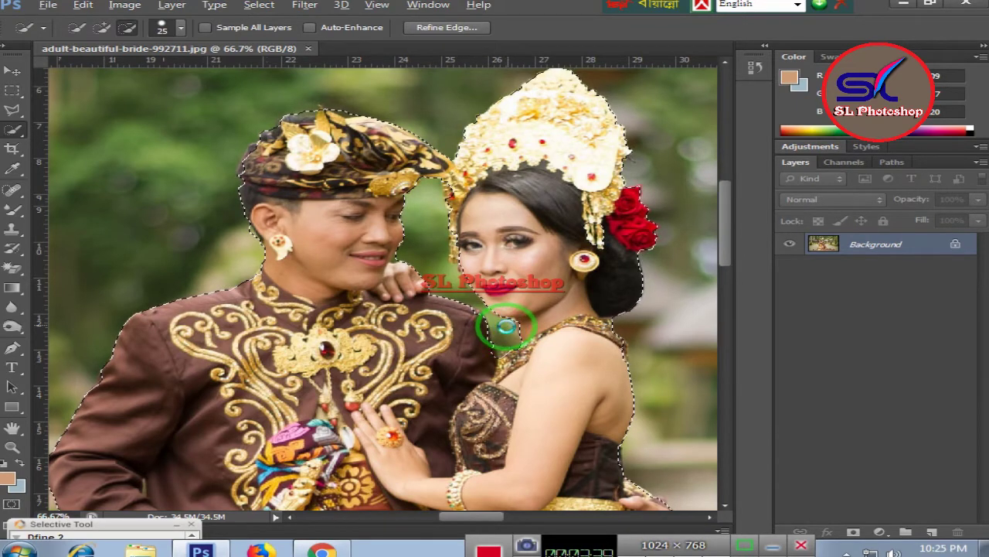
left_click(503, 328)
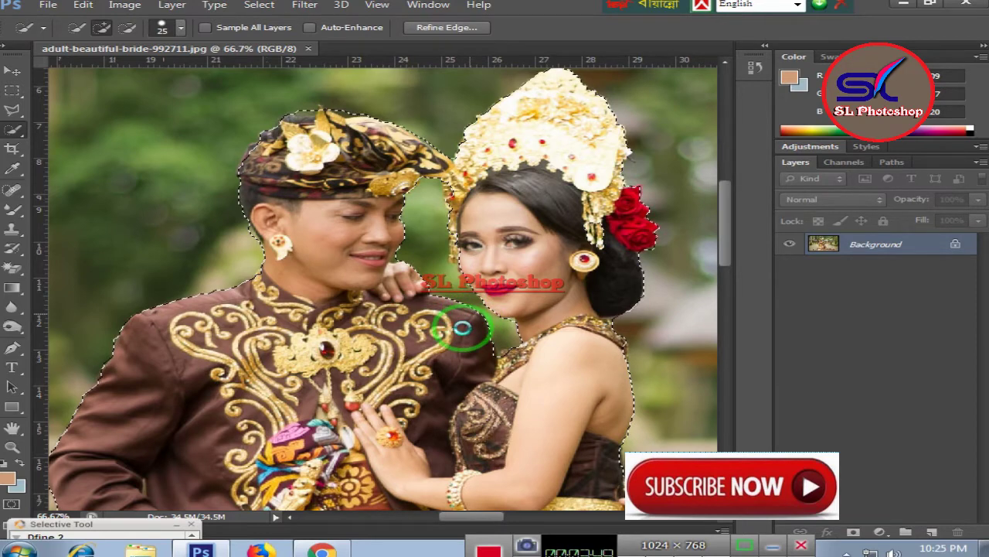
Tidy the selection edge at the groom's shoulder and along the bride's crown
left_click(468, 213)
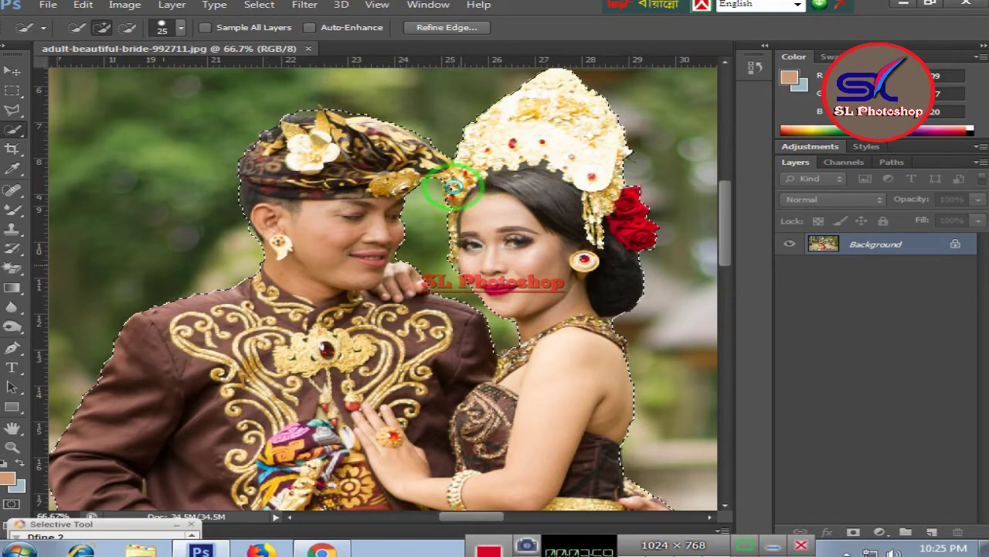
left_click_drag(450, 185, 457, 195)
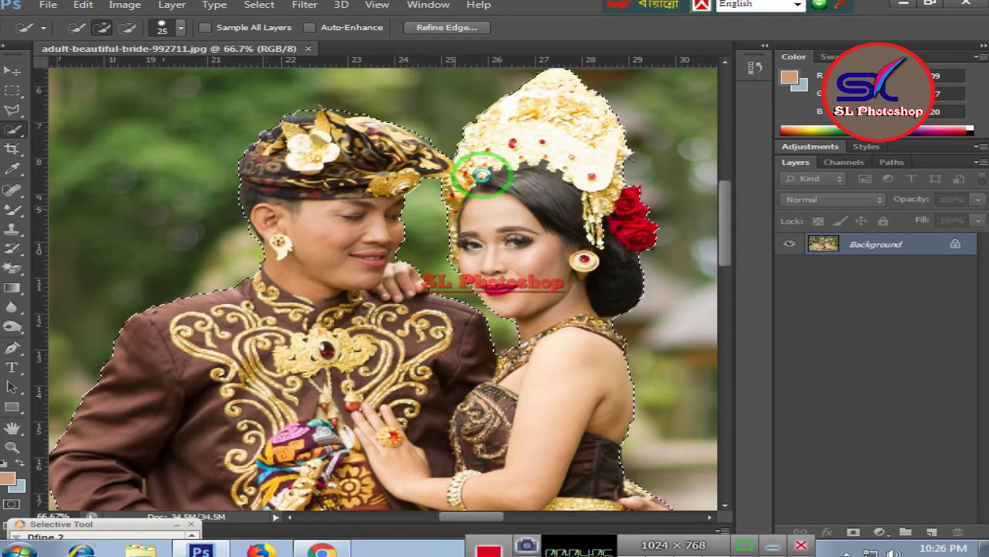
left_click_drag(480, 175, 484, 181)
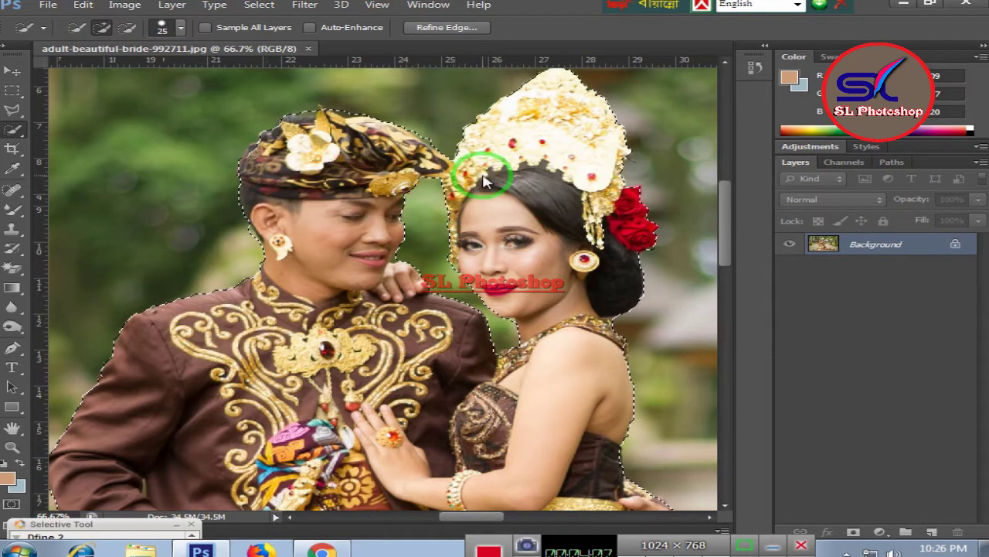
Zoom out to 16.7% to view the whole couple selection with the bride's train
key("ctrl+minus")
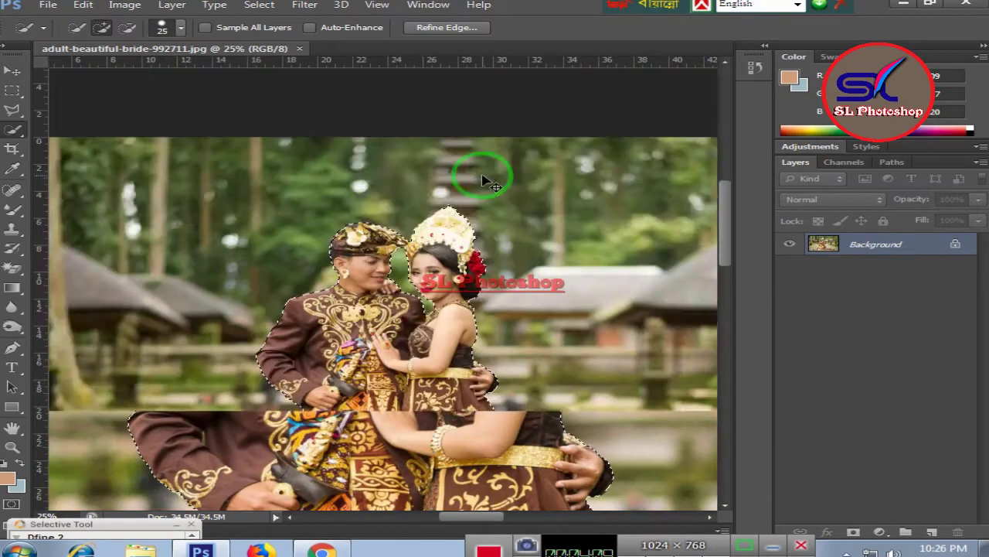
key("ctrl+minus")
key("ctrl+plus")
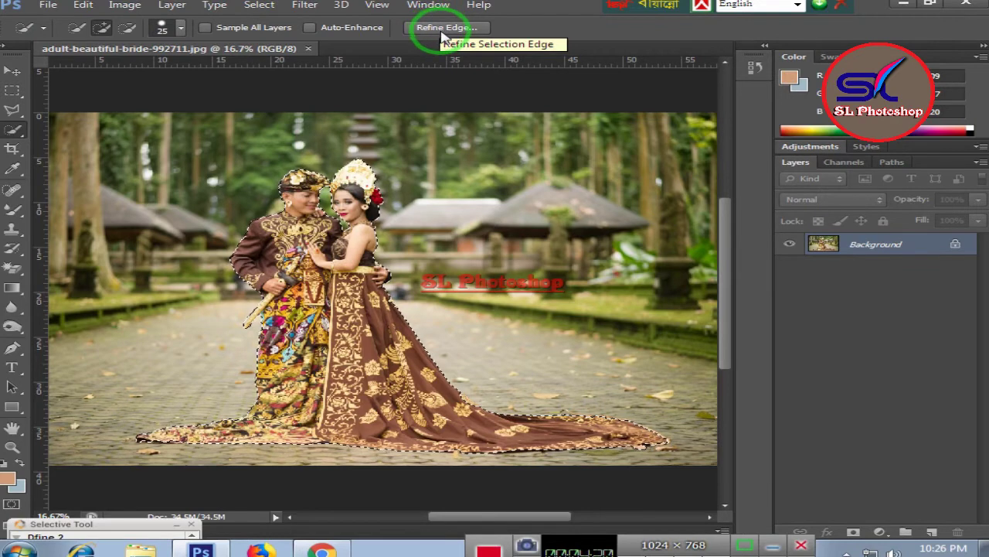
left_click(443, 31)
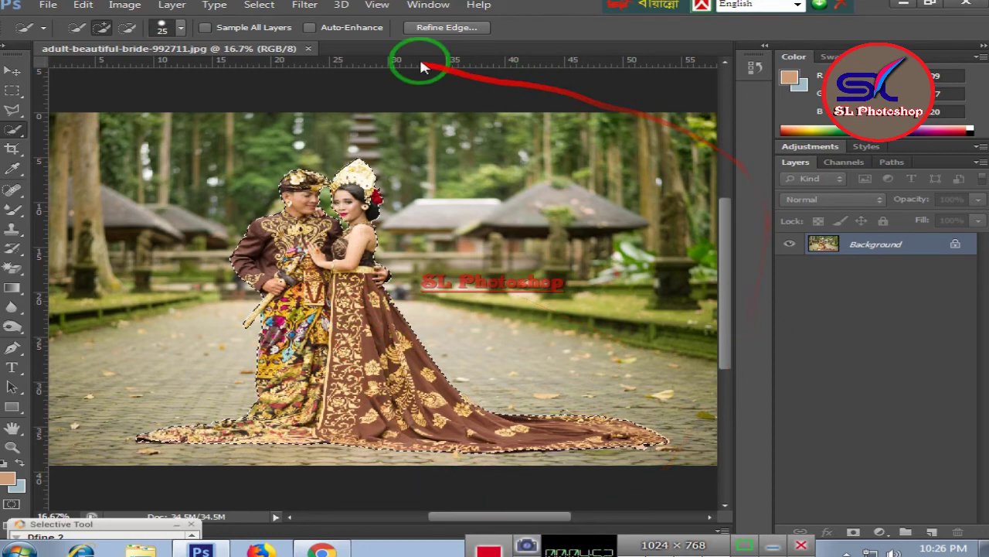
Open Refine Edge with Overlay view and 0.6 px radius, zoomed in on the groom
left_click(433, 29)
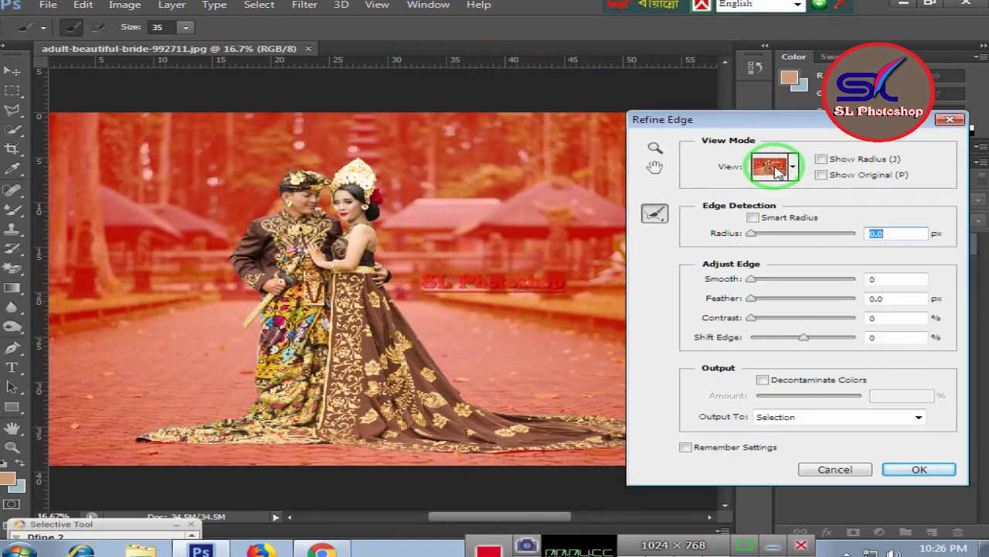
key("ctrl+plus")
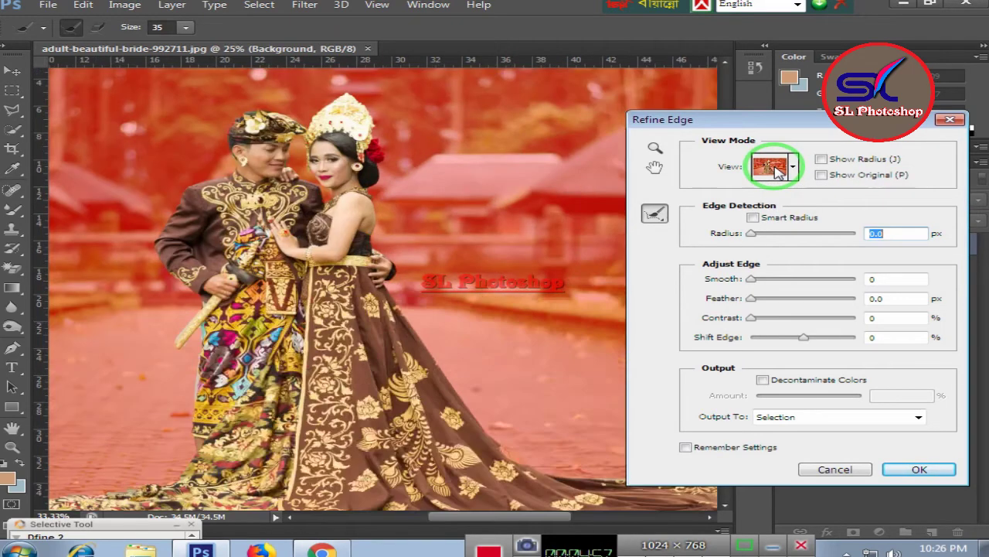
key("ctrl+plus")
key("ctrl+plus")
key("ctrl+plus")
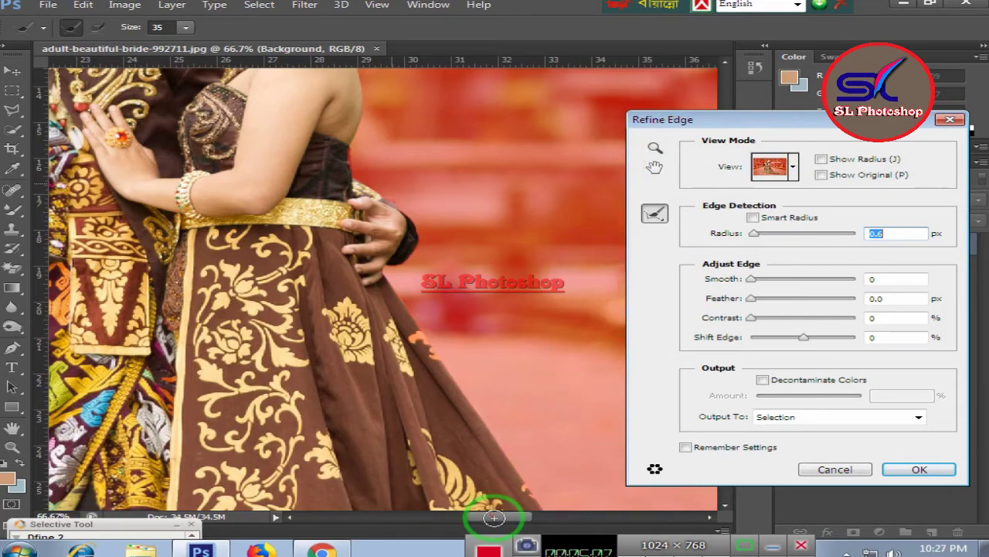
mouse_move(492, 514)
left_mouse_down()
mouse_move(461, 519)
mouse_move(607, 522)
mouse_move(448, 525)
left_mouse_up()
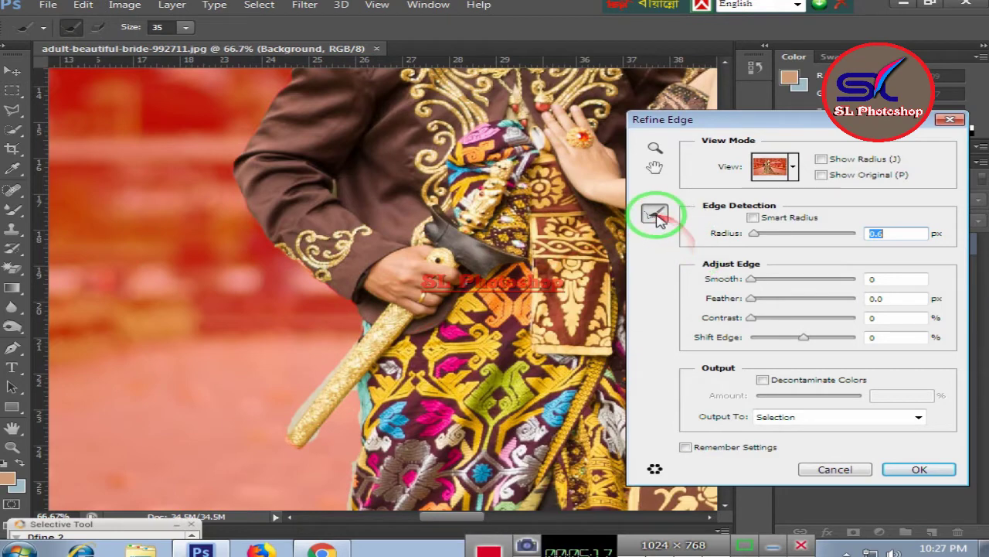
Brush edge refinement along the groom's gold sword at size 35, then move the dialog left
left_click(305, 400)
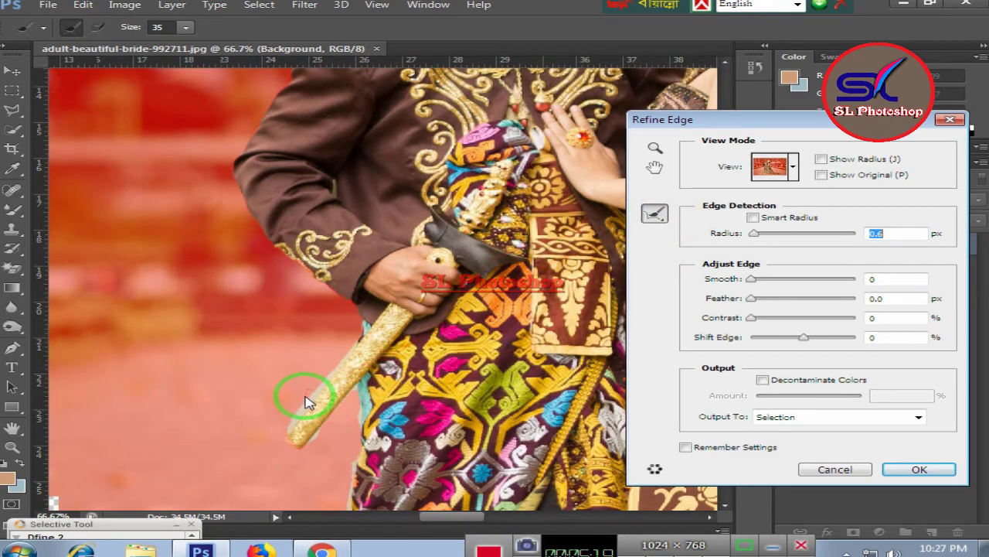
mouse_move(304, 405)
left_mouse_down()
mouse_move(292, 418)
mouse_move(340, 372)
mouse_move(287, 398)
left_mouse_up()
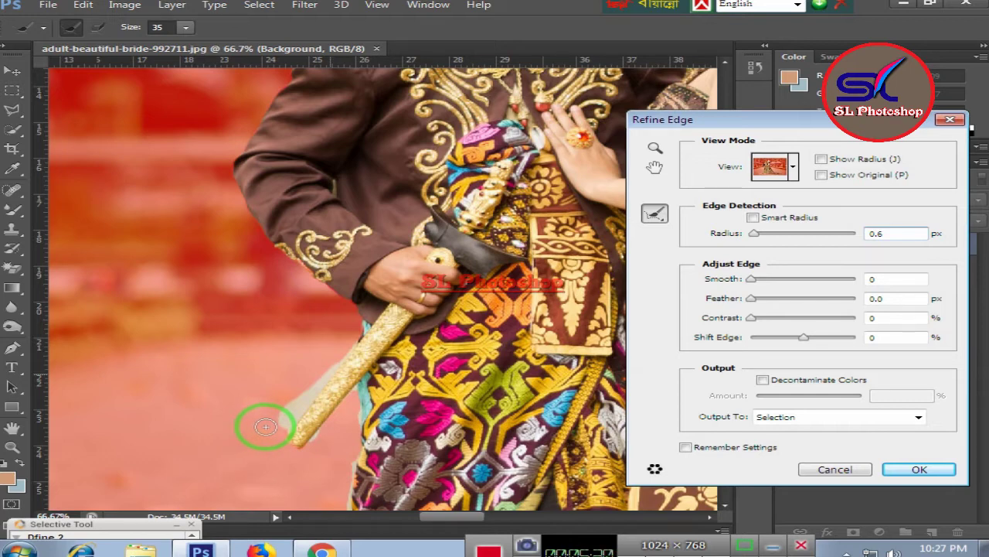
left_click_drag(268, 425, 281, 415)
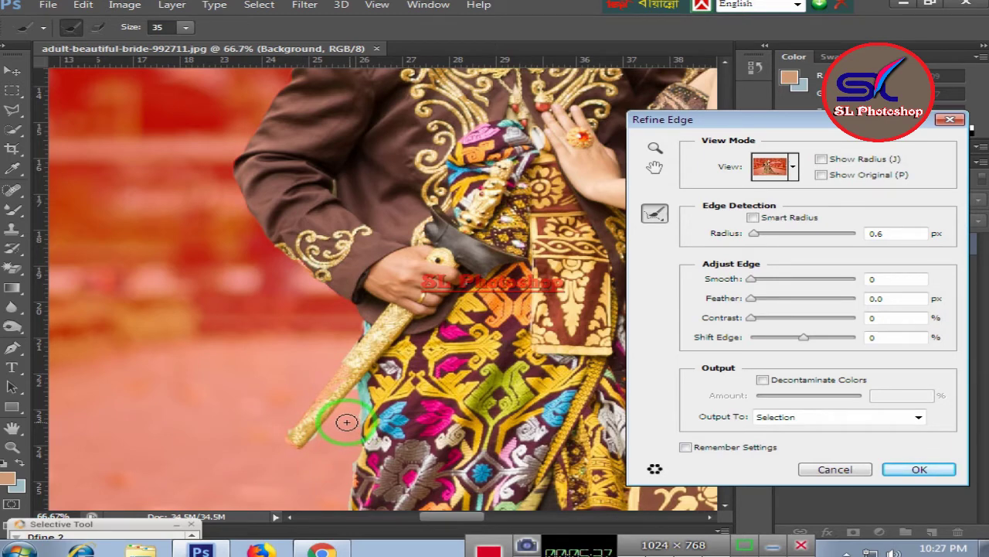
left_click_drag(345, 422, 306, 334)
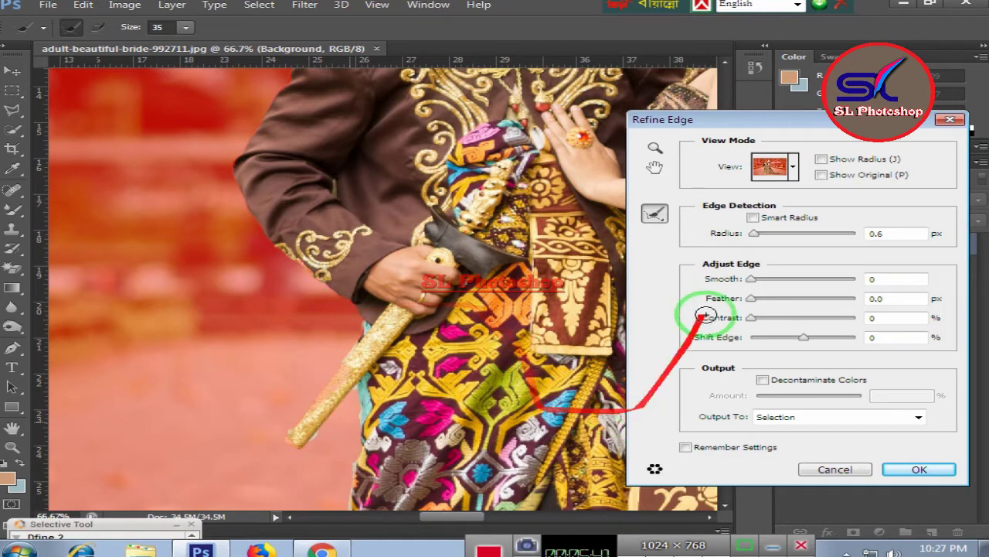
scroll(765, 194, "up", 2)
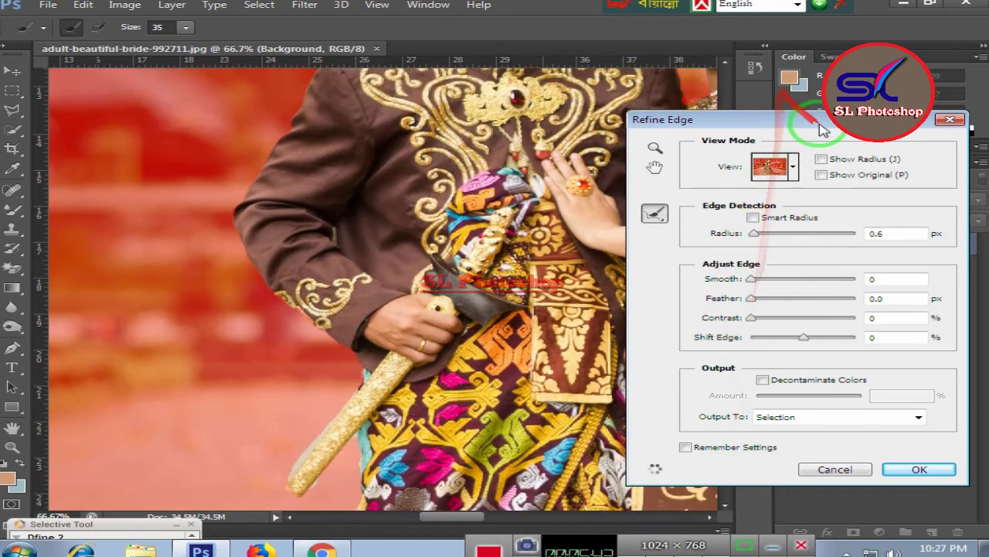
mouse_move(763, 130)
left_mouse_down()
mouse_move(543, 155)
mouse_move(254, 280)
left_mouse_up()
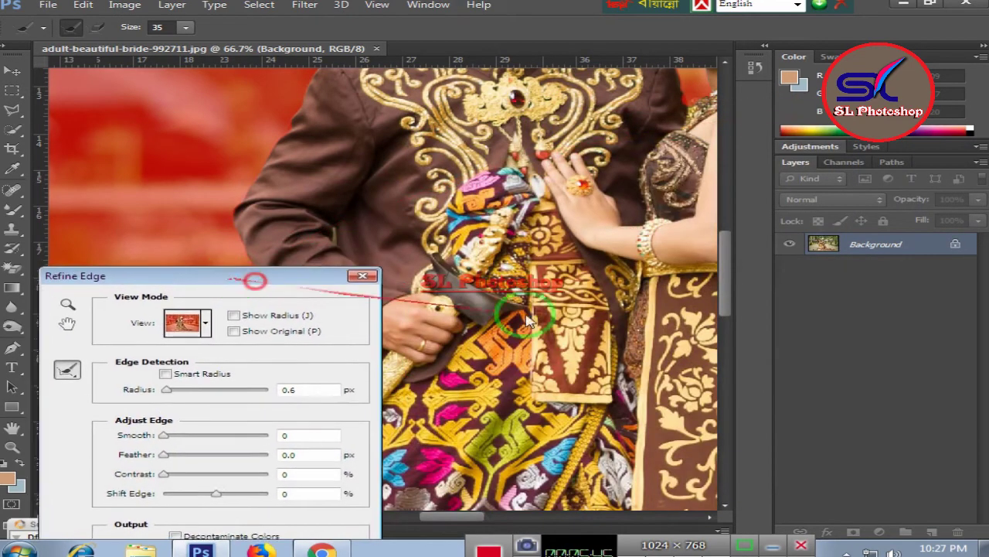
Refine the selection edge along the groom's jaw, shrinking the refine brush to 30
left_click_drag(725, 287, 728, 228)
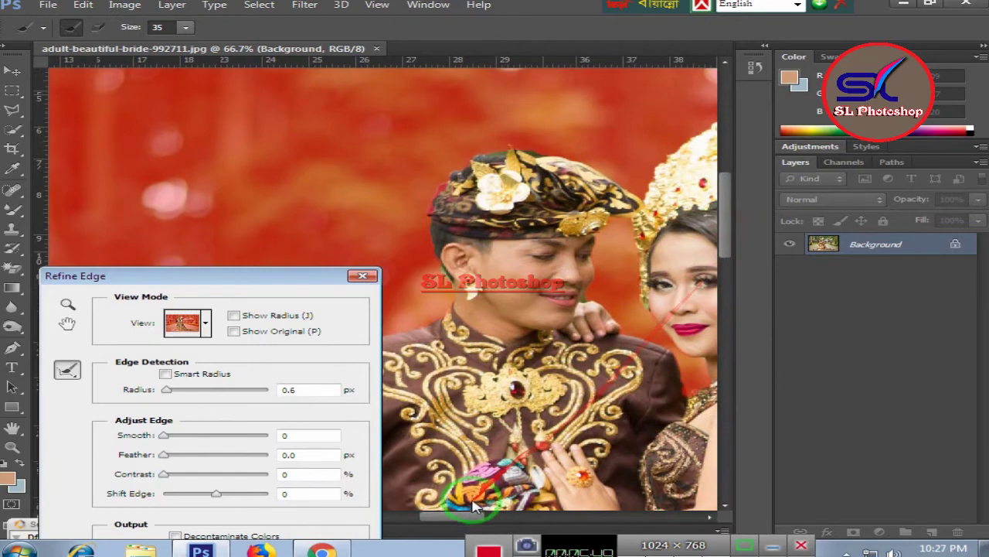
left_click_drag(517, 524, 472, 523)
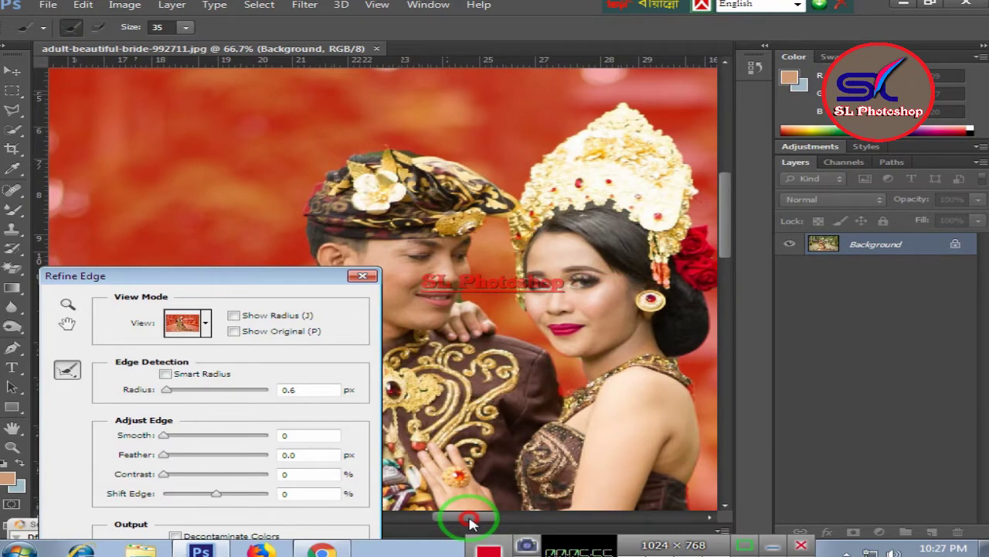
key("ctrl+plus")
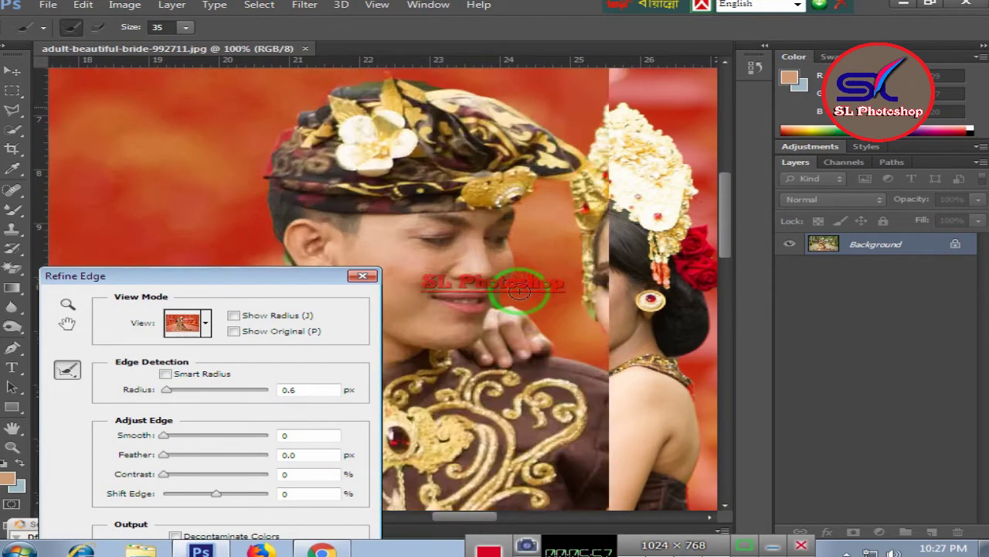
key("ctrl+plus")
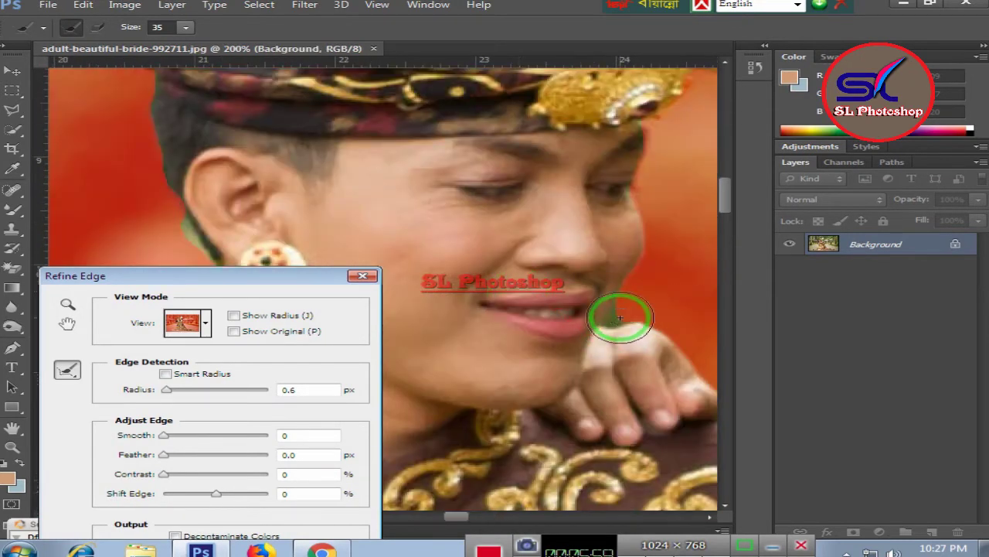
mouse_move(620, 317)
left_mouse_down()
mouse_move(635, 309)
mouse_move(627, 311)
left_mouse_up()
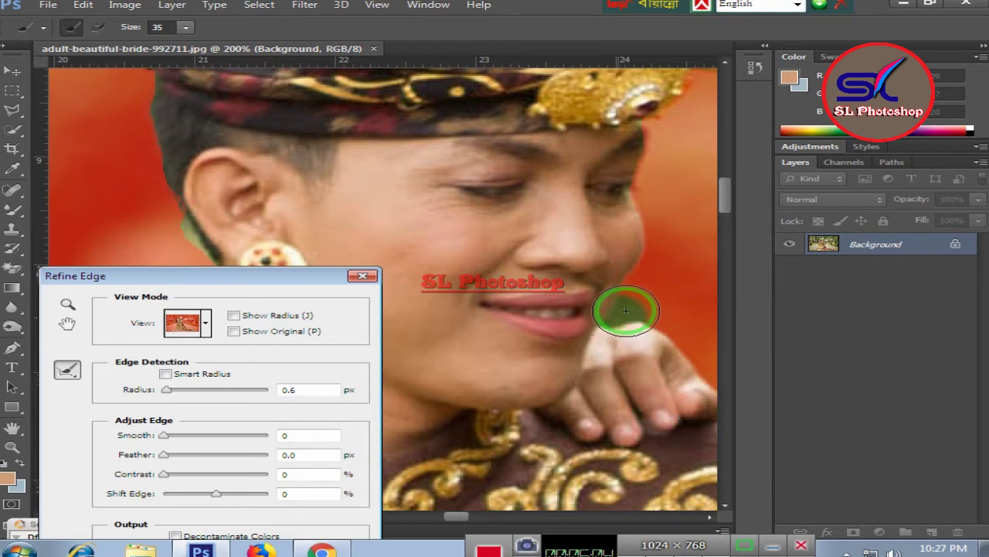
key("bracketleft")
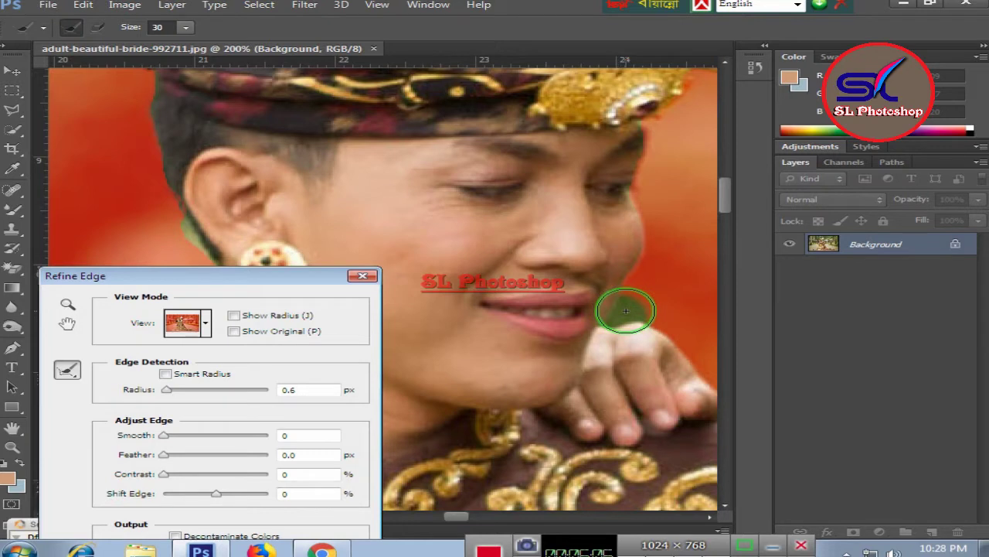
left_click_drag(626, 310, 625, 310)
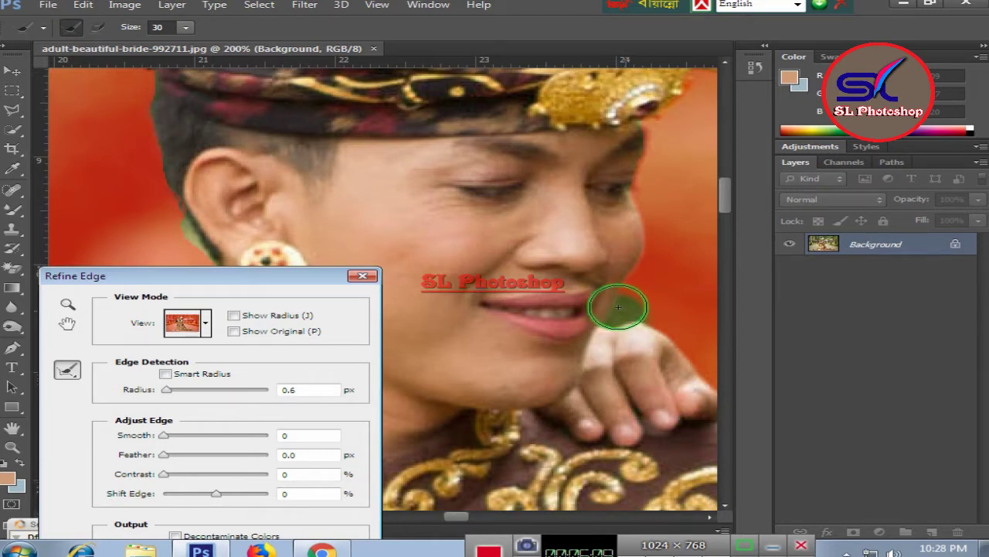
left_click_drag(623, 310, 625, 308)
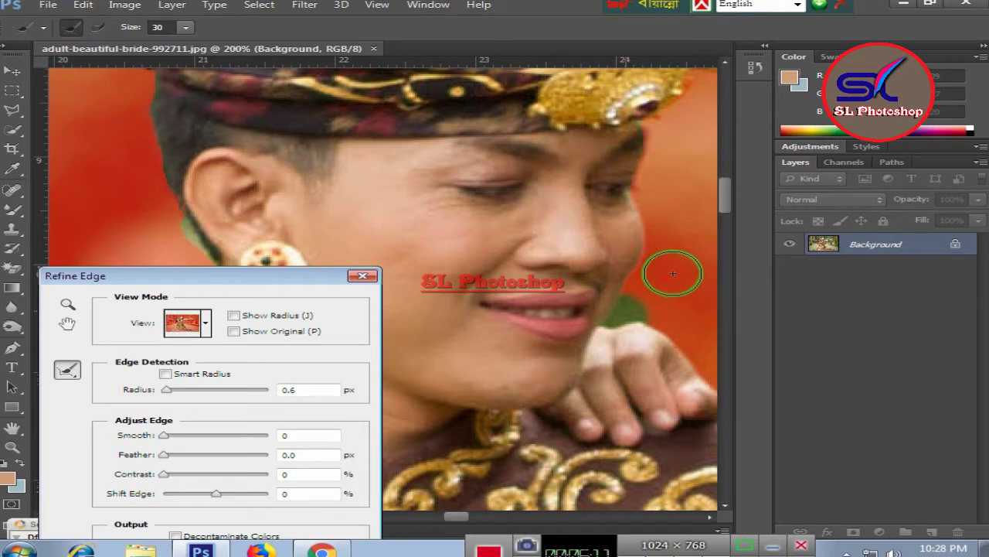
Brush refinement along the bride's hair edge beside her gold ornament at 300% zoom
key("ctrl+0")
key("ctrl+plus")
key("ctrl+plus")
key("ctrl+plus")
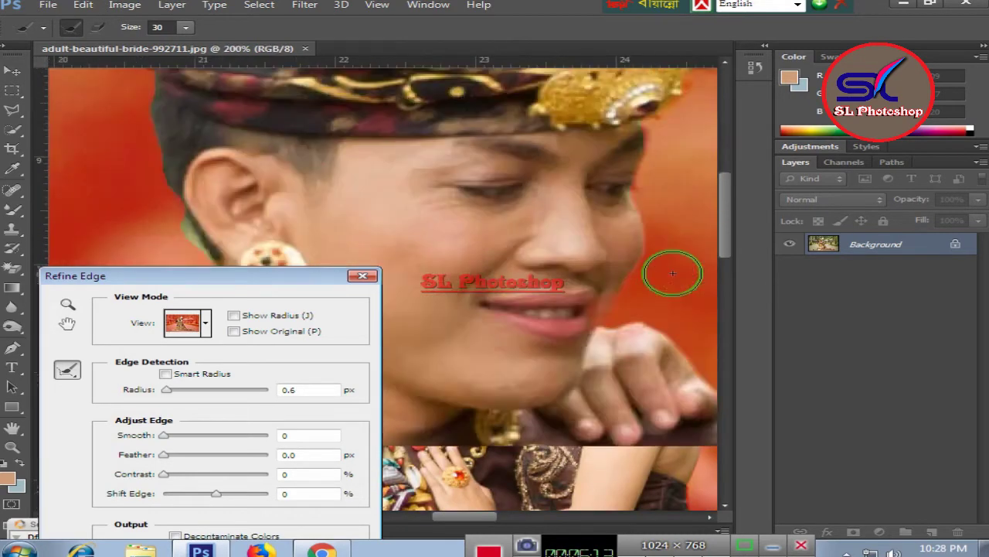
key("ctrl+plus")
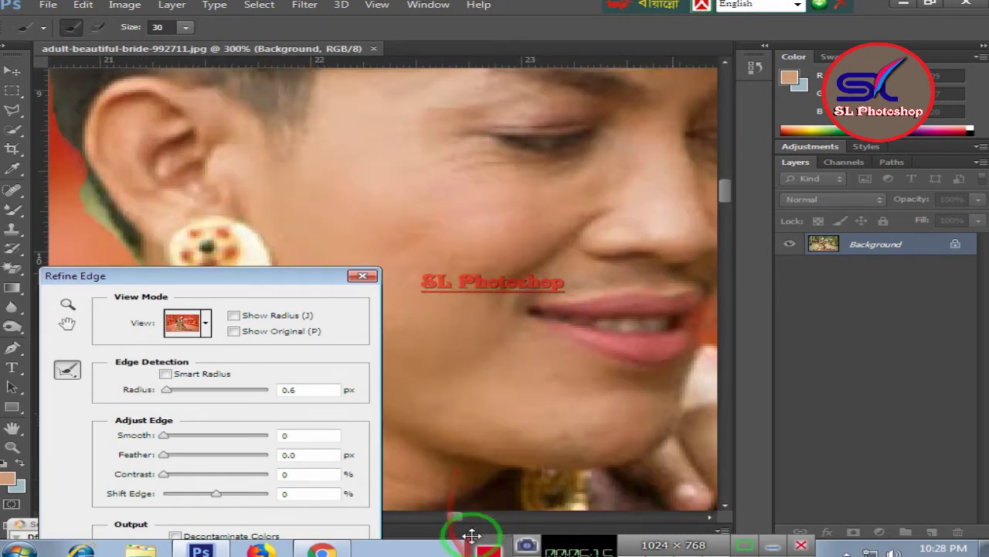
mouse_move(454, 515)
left_mouse_down()
mouse_move(486, 523)
mouse_move(471, 517)
left_mouse_up()
left_click_drag(518, 369, 526, 377)
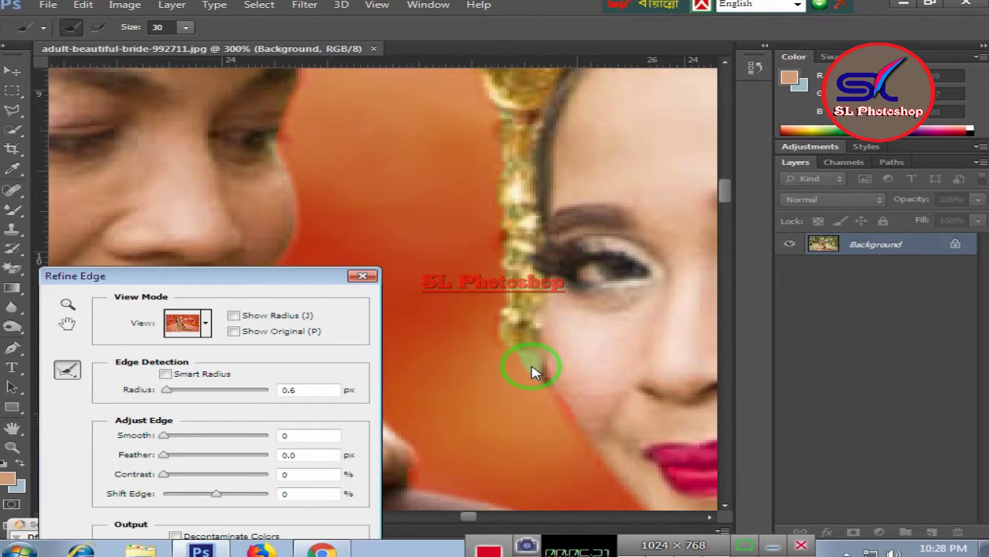
left_click_drag(531, 356, 481, 387)
left_click_drag(472, 420, 442, 198)
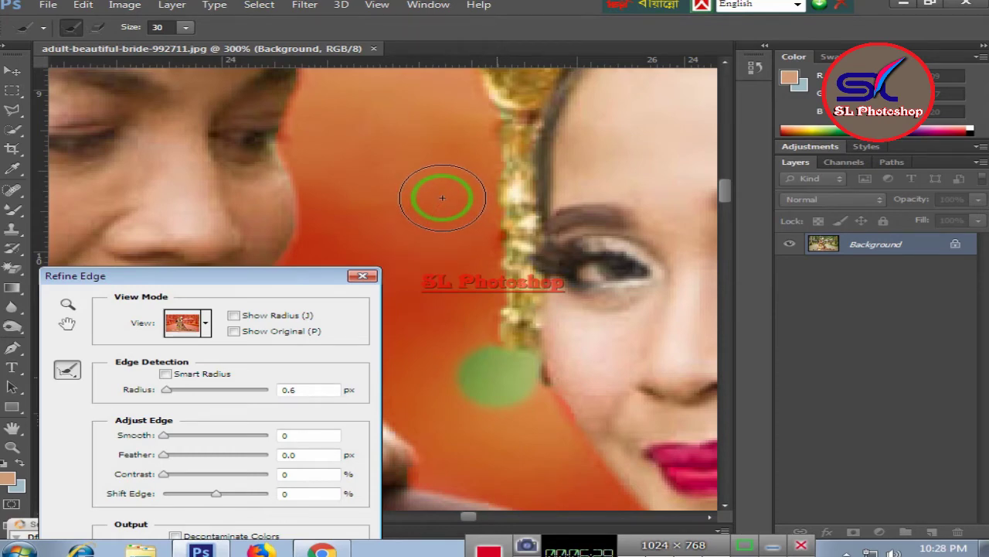
key("ctrl+minus")
key("ctrl+minus")
key("ctrl+minus")
key("ctrl+minus")
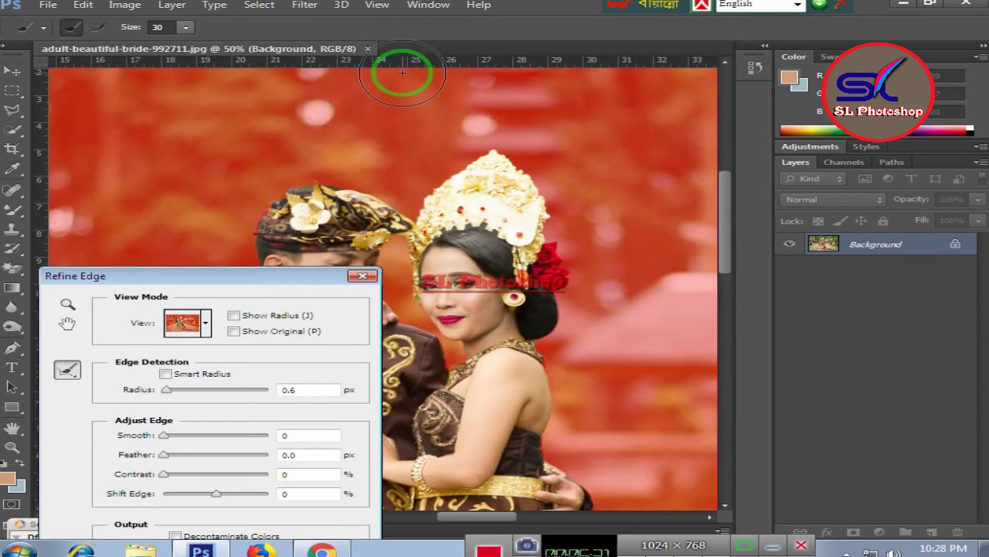
Set the Refine Edge Radius to 1.7 px and Contrast to 12%, then apply it
key("ctrl+plus")
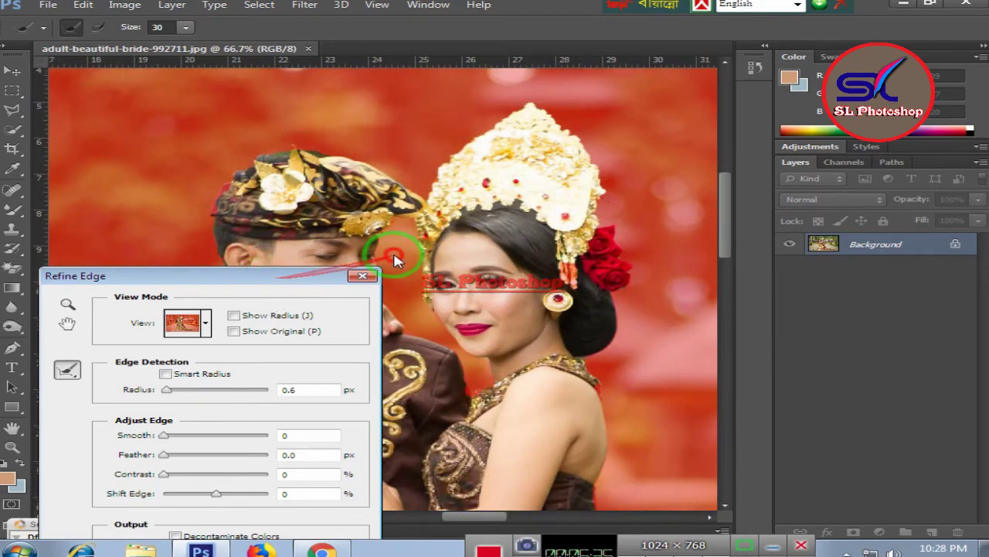
left_click(286, 269)
left_click_drag(286, 269, 905, 53)
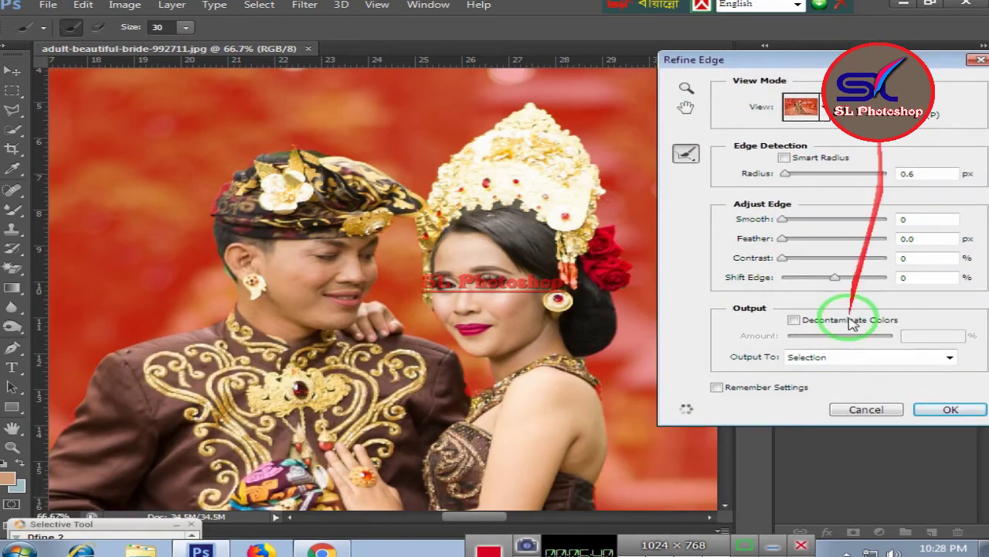
left_click_drag(799, 174, 790, 173)
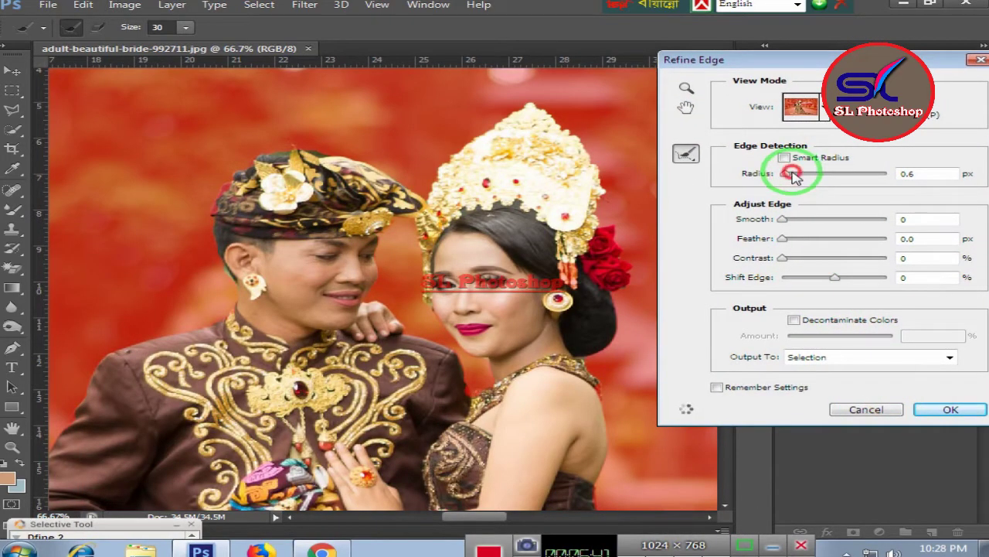
left_click_drag(799, 264, 792, 266)
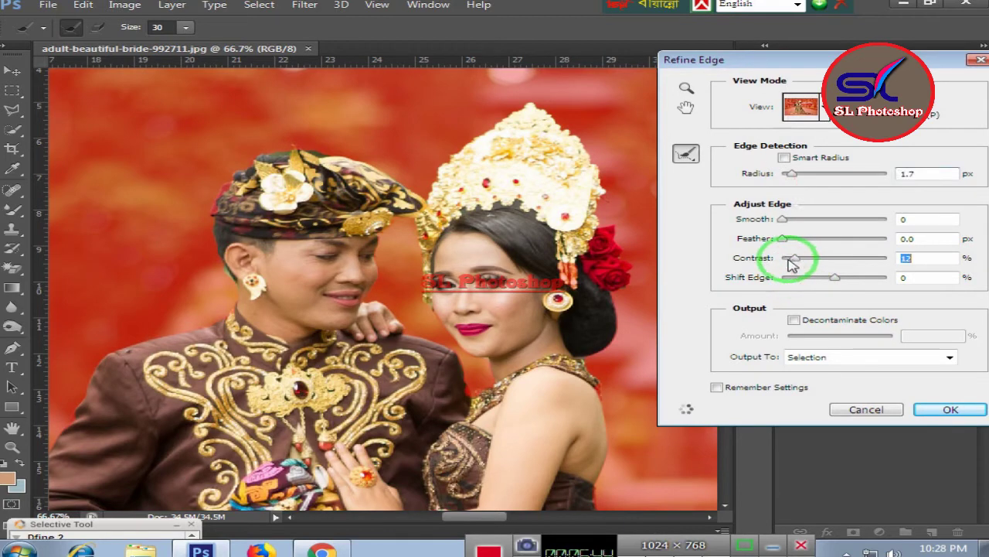
left_click(942, 409)
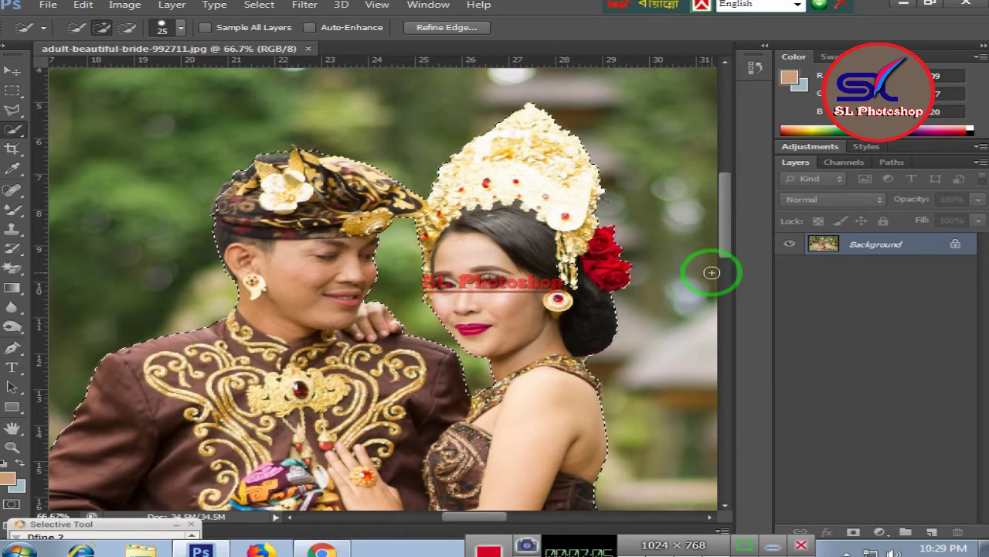
Zoom out to fit the photo and use Select > Inverse to select the garden background
key("ctrl+minus")
key("ctrl+minus")
key("ctrl+minus")
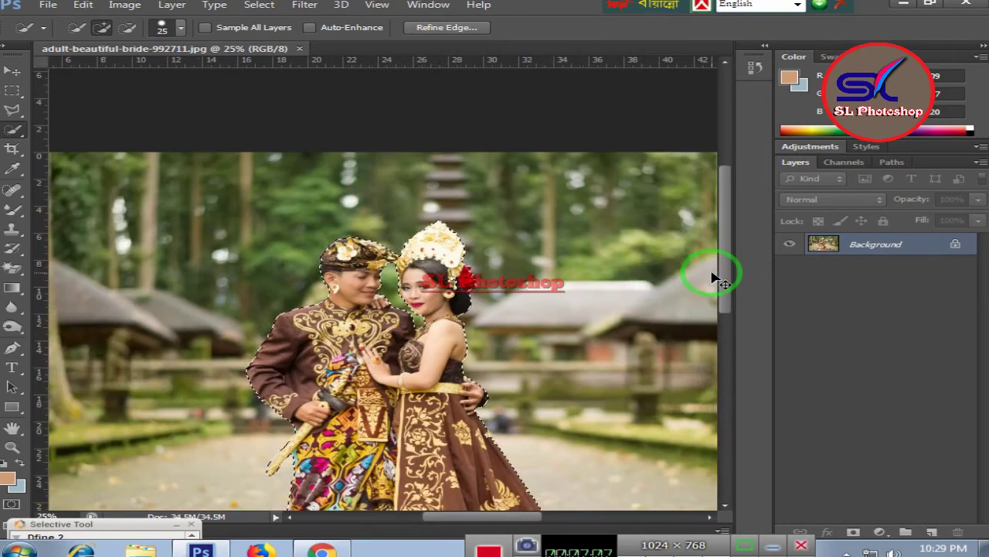
key("ctrl+minus")
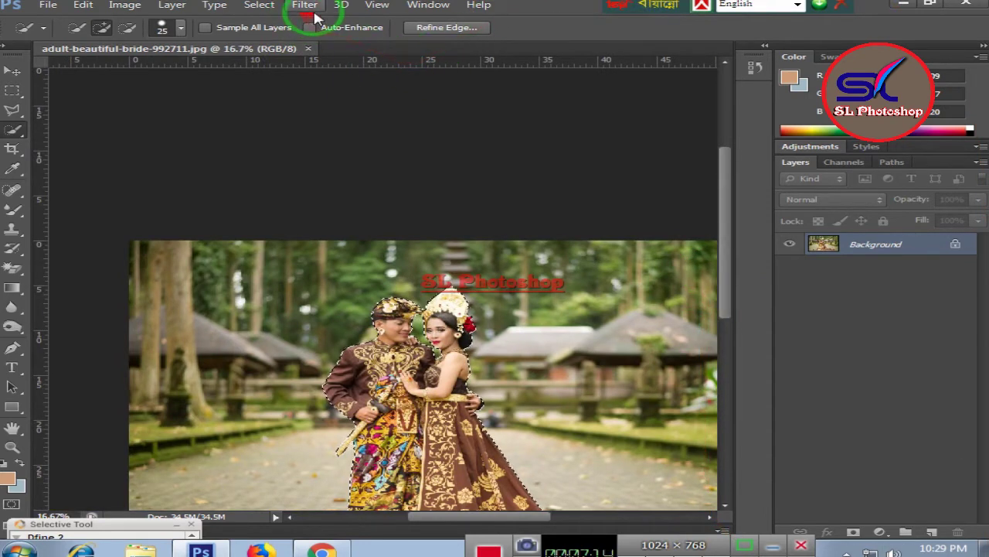
left_click(262, 6)
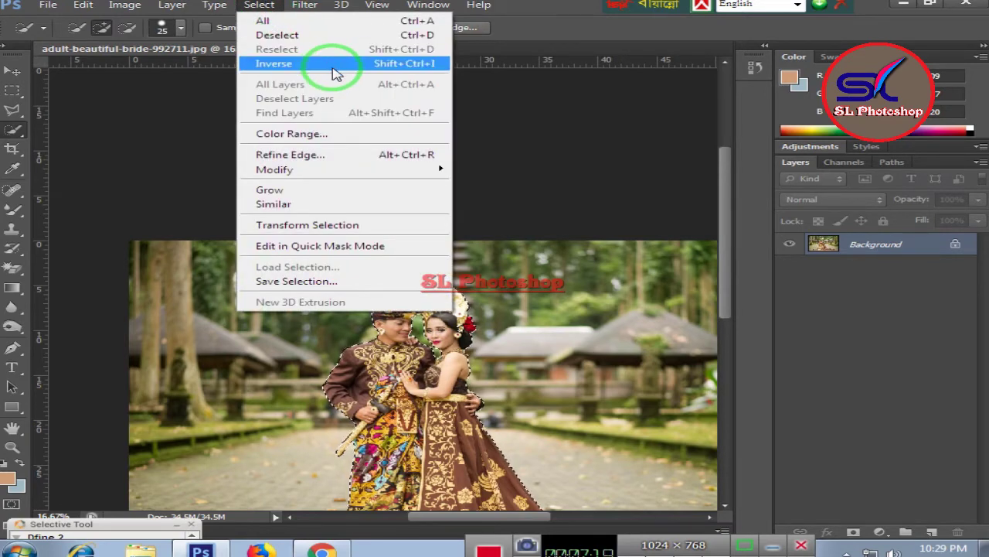
left_click(334, 68)
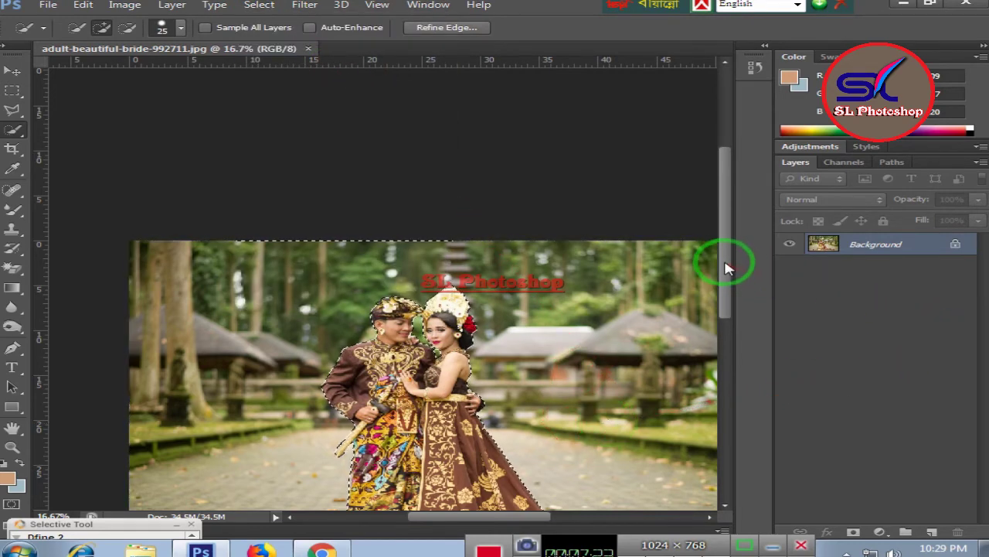
left_click_drag(729, 261, 729, 315)
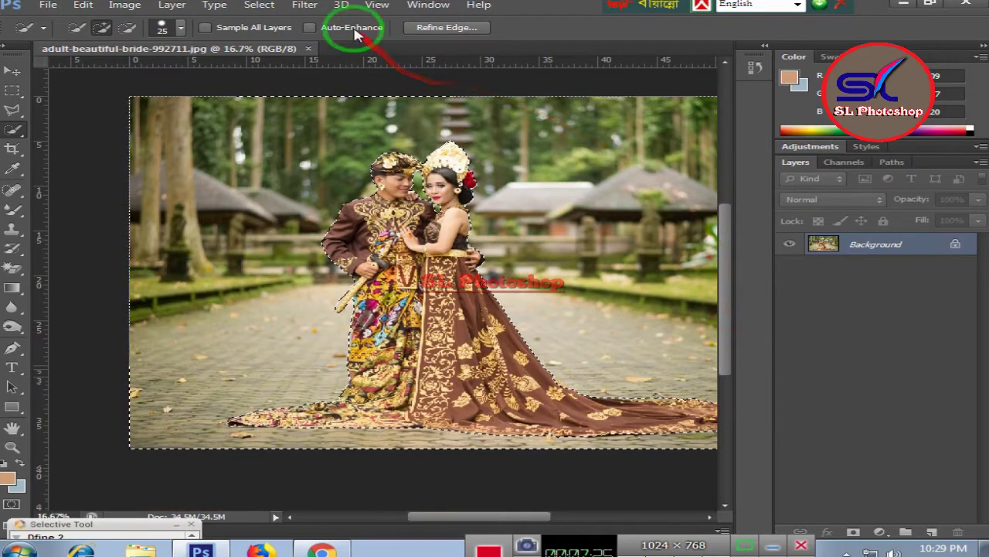
Start a Tilt-Shift blur and move its sharp focus band down over the couple
left_click(319, 10)
mouse_move(325, 155)
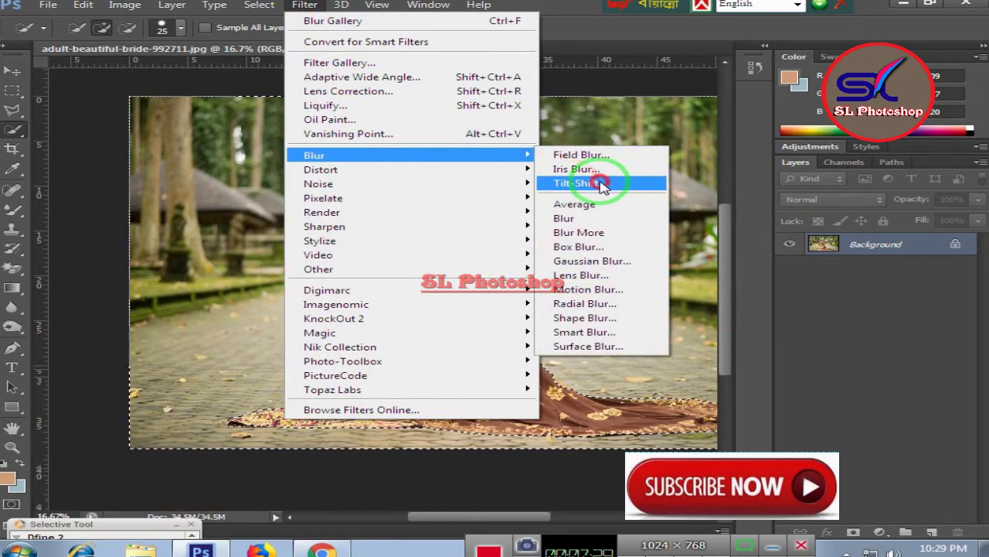
left_click(608, 182)
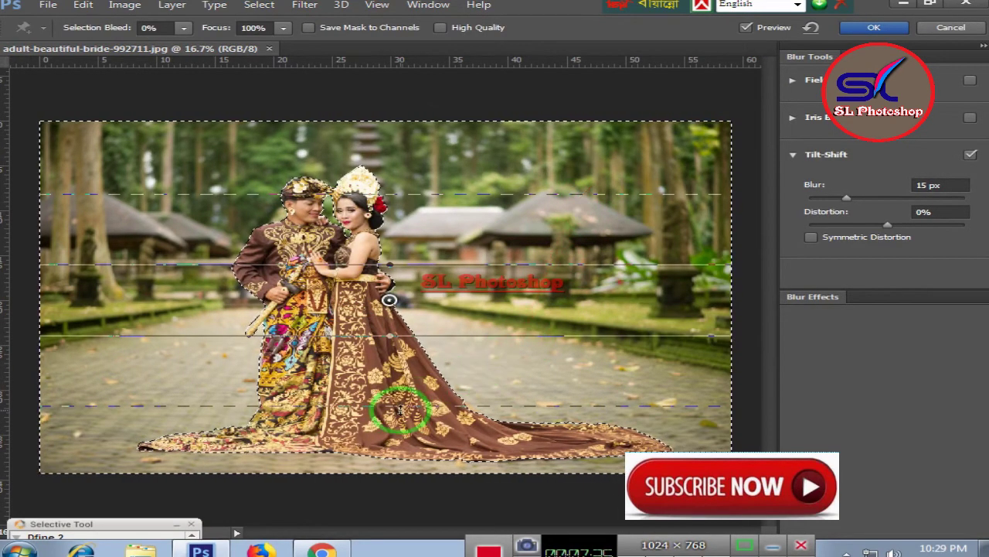
left_click_drag(349, 338, 379, 278)
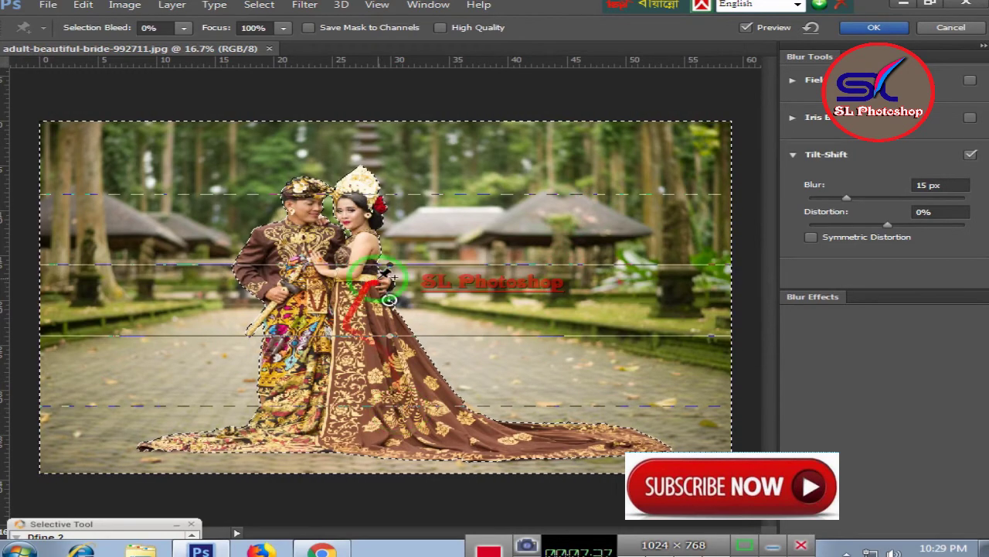
left_click(387, 277)
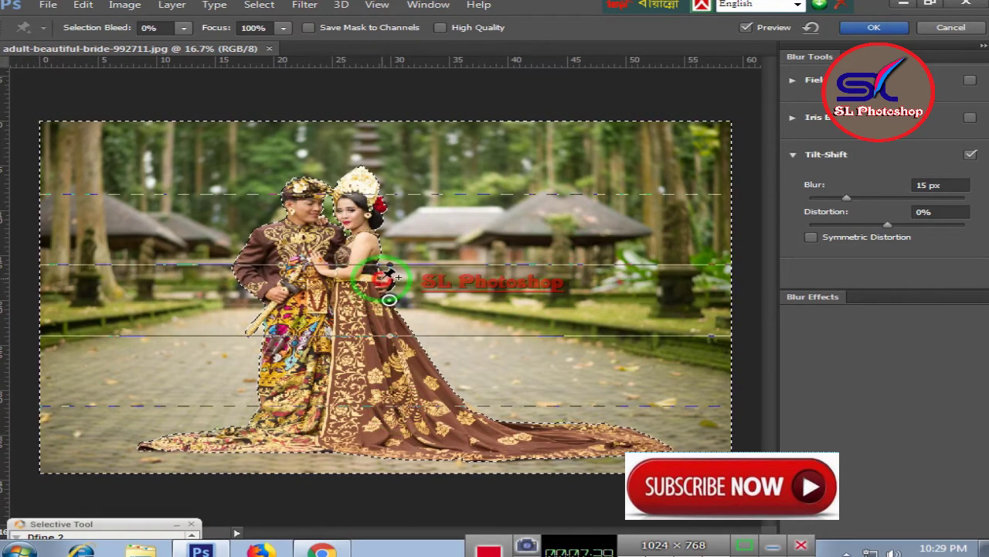
left_click_drag(389, 300, 373, 371)
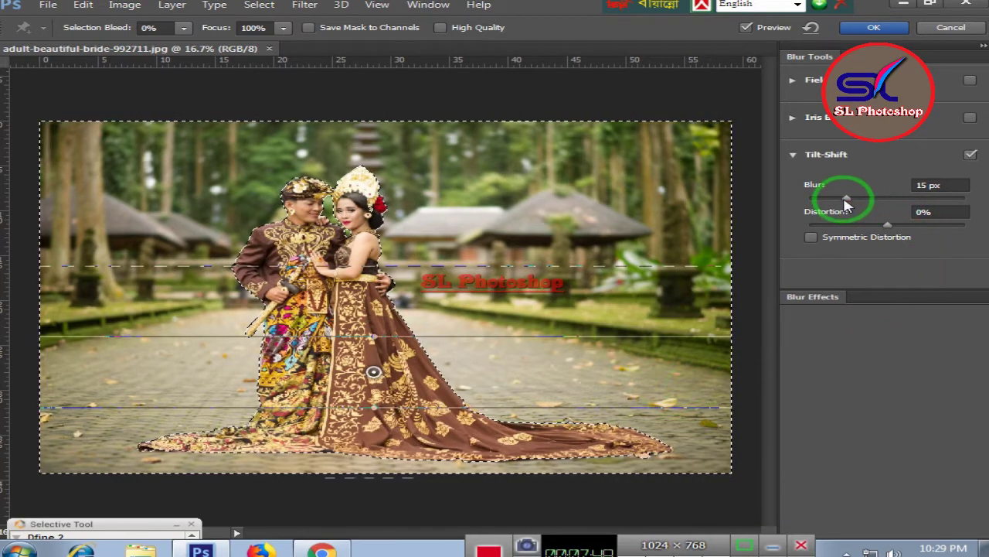
Raise the Tilt-Shift blur to 216 px and inspect the preview at several zoom levels
mouse_move(846, 198)
left_mouse_down()
mouse_move(926, 200)
mouse_move(932, 215)
left_mouse_up()
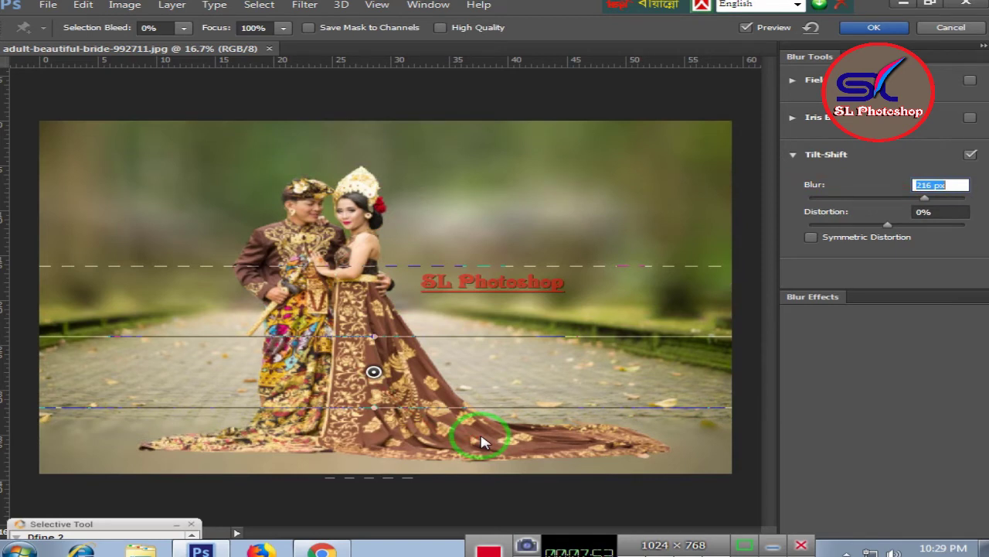
left_click(481, 441)
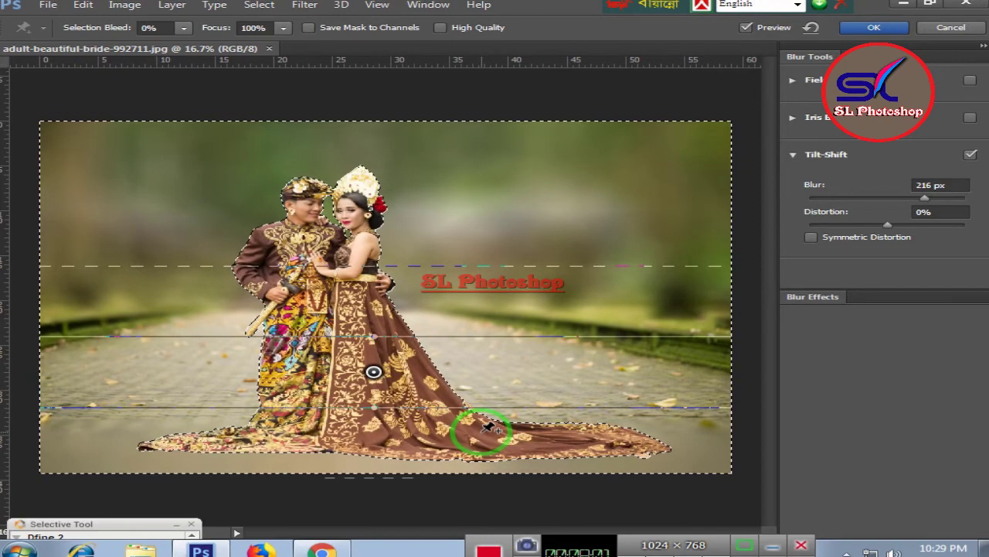
key("ctrl+plus")
key("ctrl+plus")
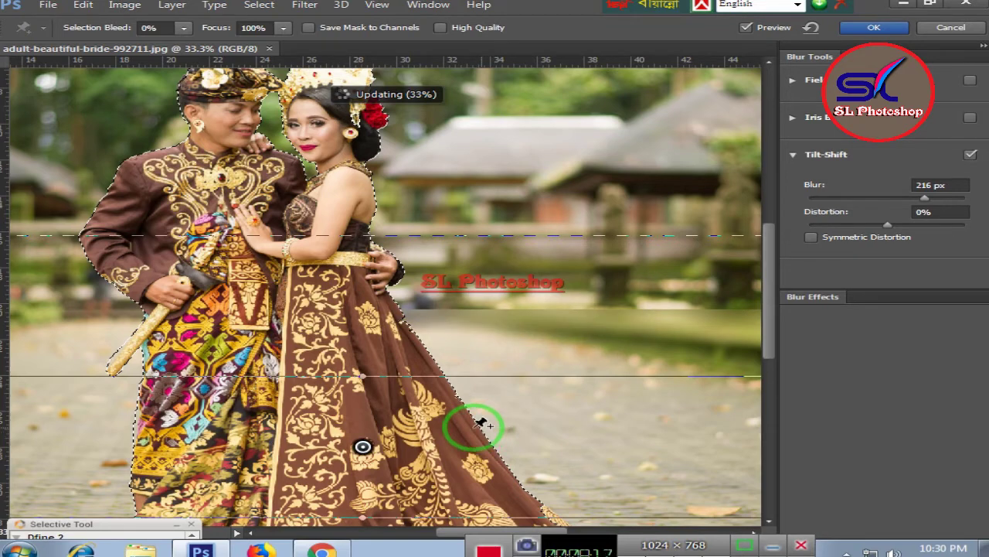
key("ctrl+minus")
key("ctrl+minus")
key("ctrl+minus")
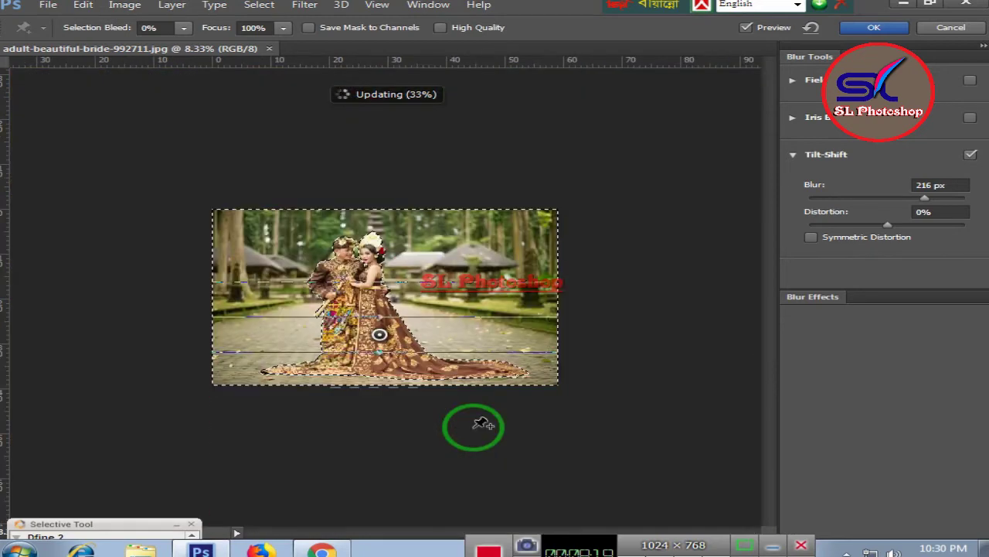
key("ctrl+plus")
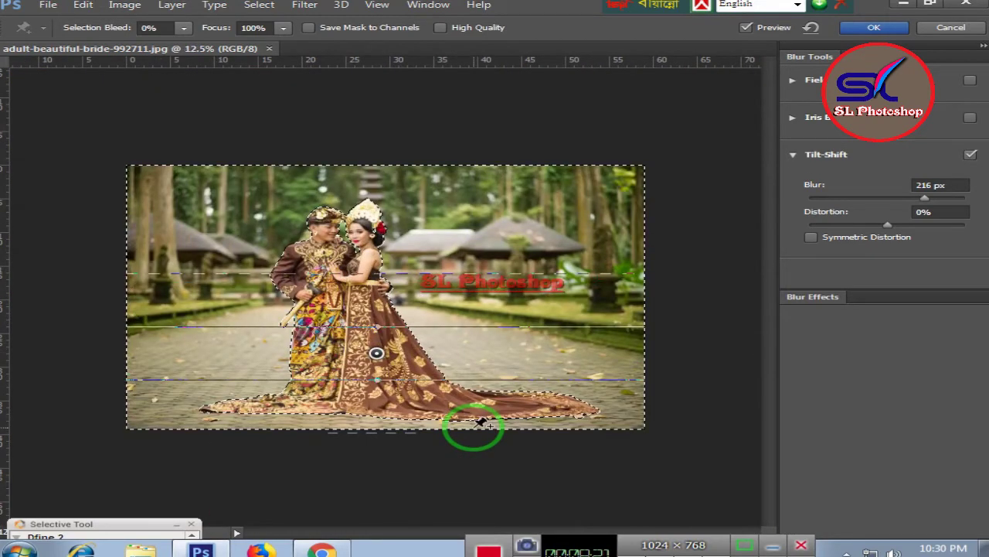
key("ctrl+plus")
key("ctrl+plus")
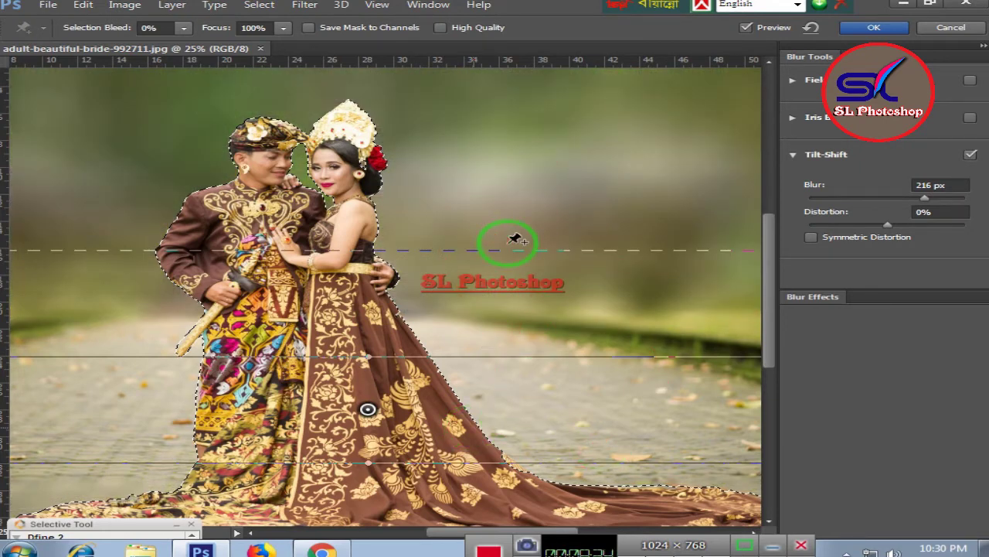
key("ctrl+minus")
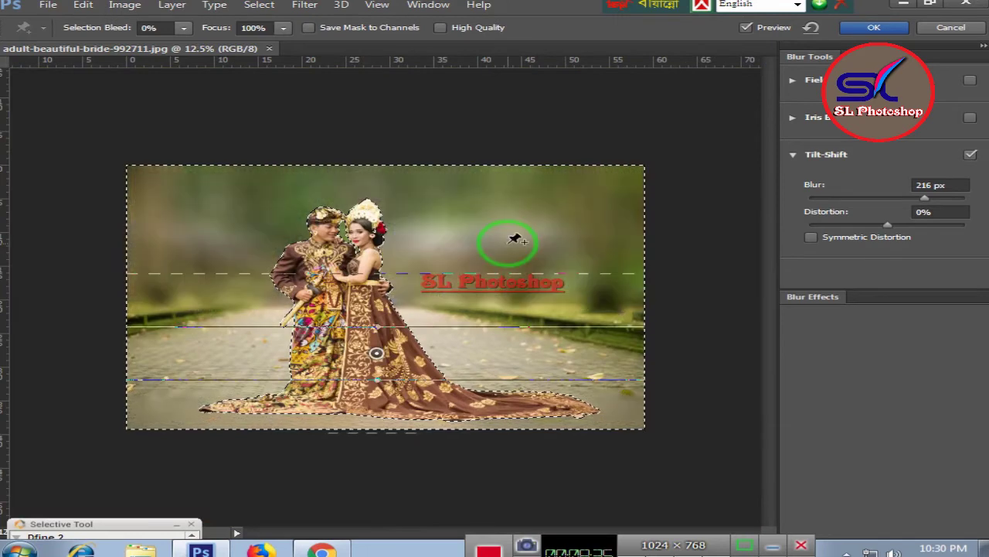
key("ctrl+plus")
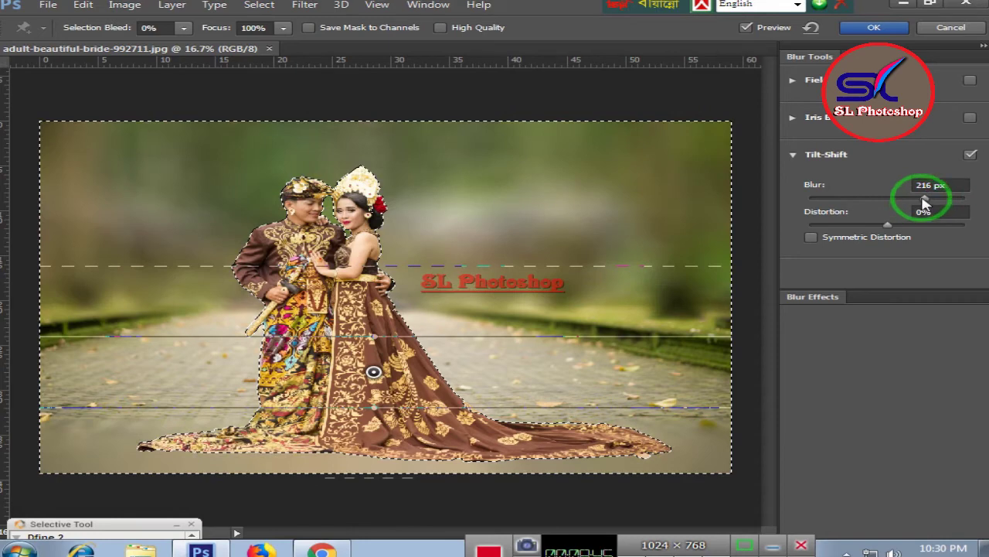
Lower the Tilt-Shift blur, settle on 54 px, and apply it to the background
left_click_drag(926, 203, 866, 199)
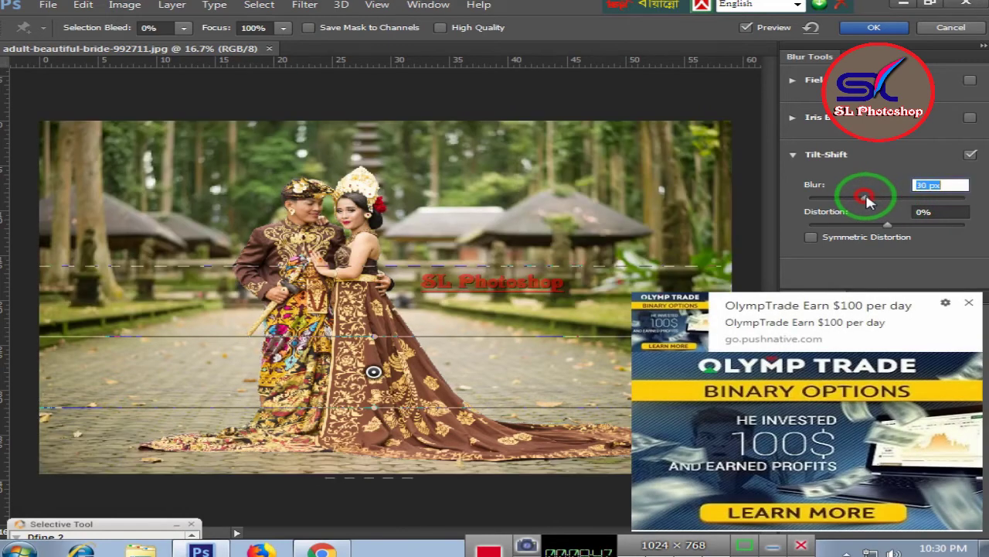
left_click(970, 304)
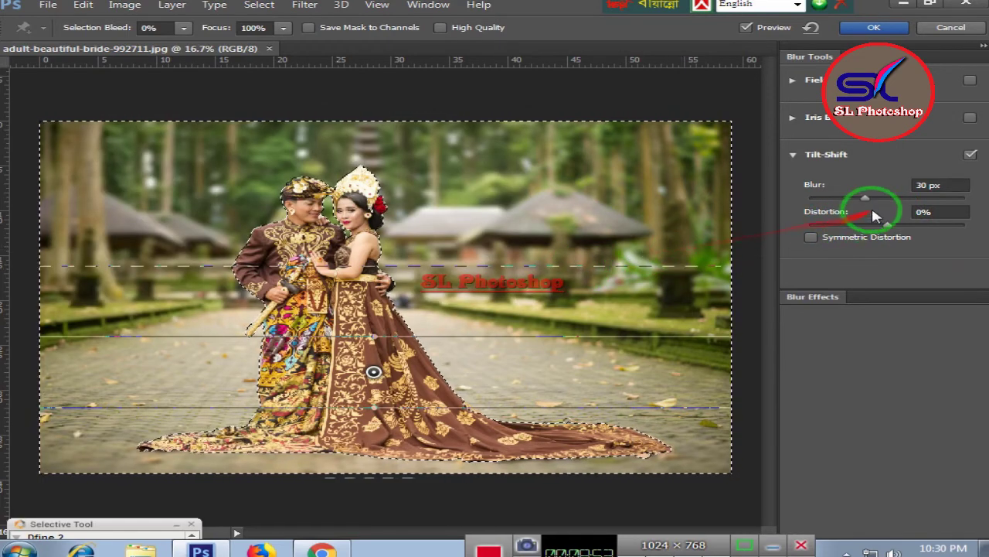
left_click_drag(866, 198, 877, 197)
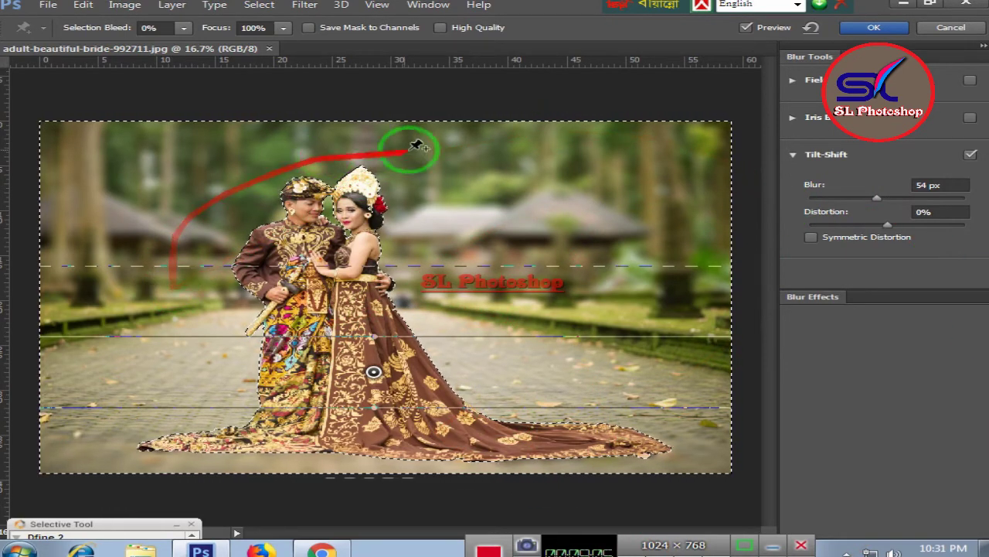
left_click(878, 29)
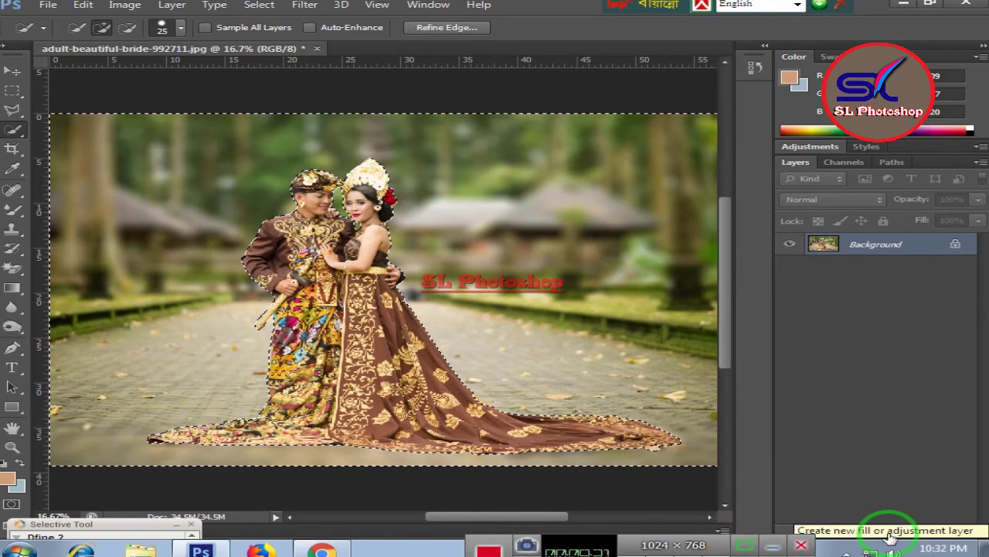
Add a Color Balance layer with midtones Cyan–Red +58, Magenta–Green -10, Yellow–Blue -35
left_click(887, 541)
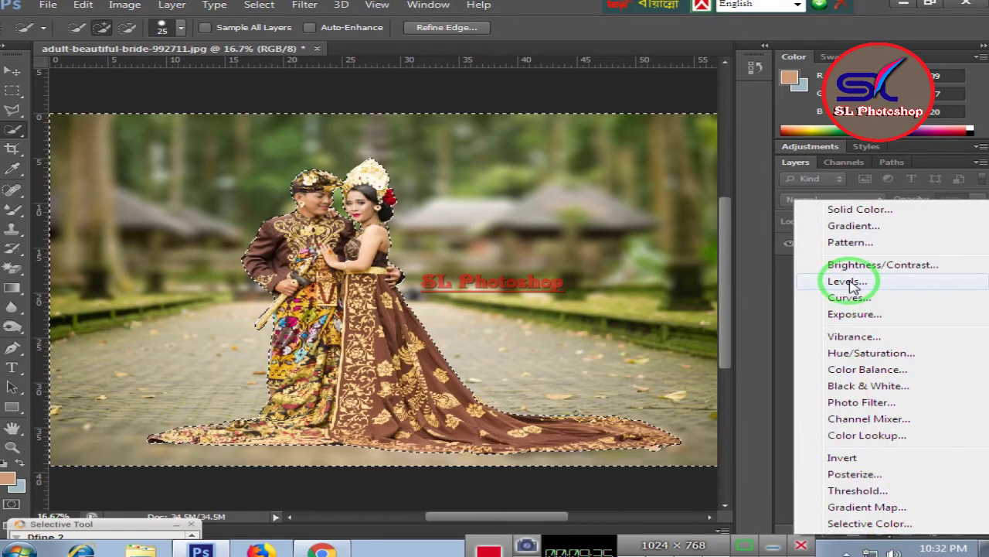
left_click(850, 369)
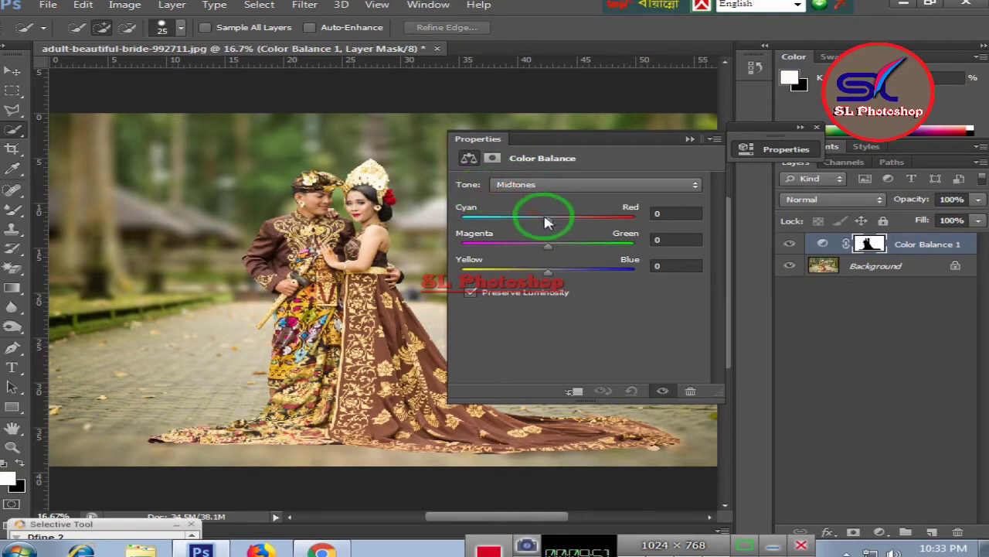
left_click_drag(544, 218, 588, 222)
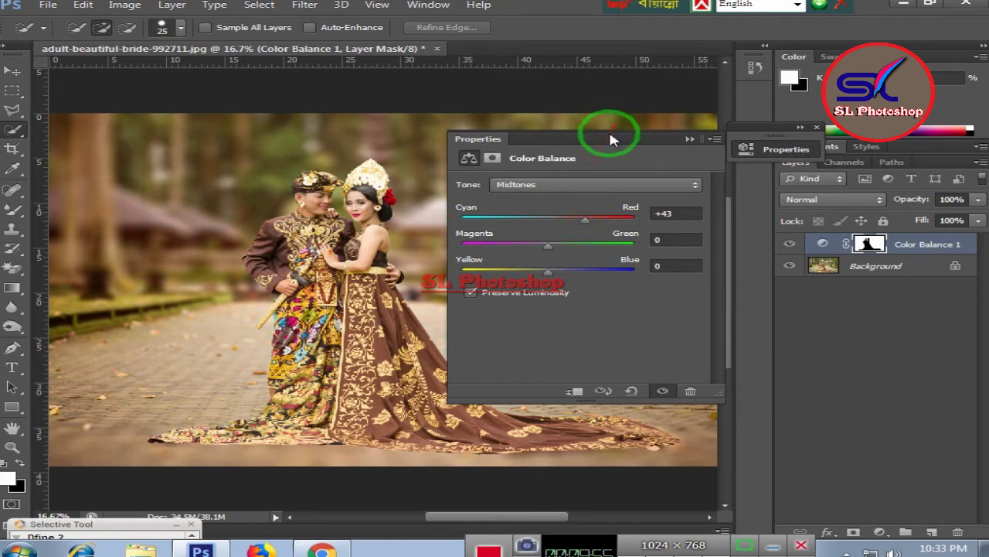
left_click_drag(600, 142, 699, 150)
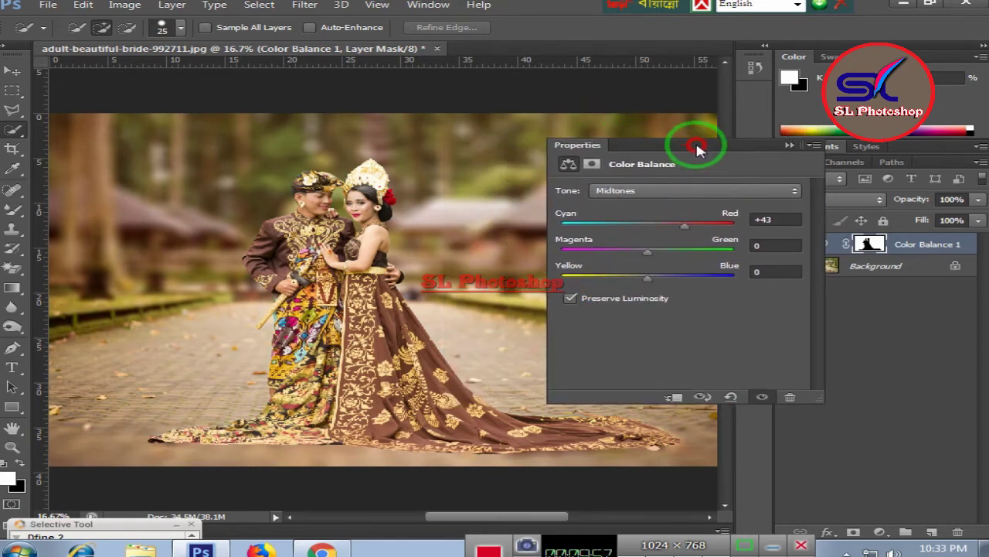
mouse_move(647, 254)
left_mouse_down()
mouse_move(689, 256)
mouse_move(595, 261)
mouse_move(672, 265)
mouse_move(606, 281)
mouse_move(617, 280)
left_mouse_up()
left_click_drag(684, 226, 698, 226)
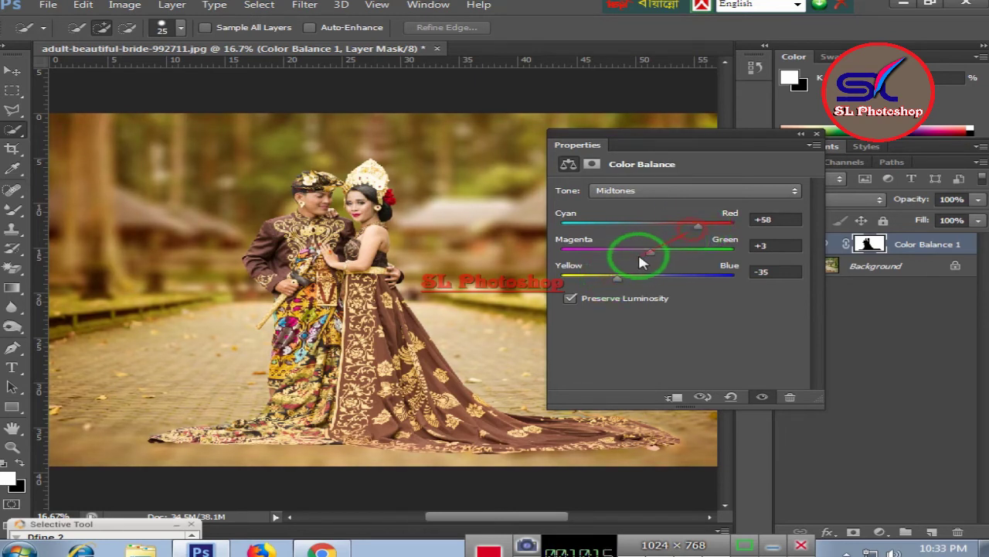
mouse_move(655, 255)
left_mouse_down()
mouse_move(681, 256)
mouse_move(639, 256)
left_mouse_up()
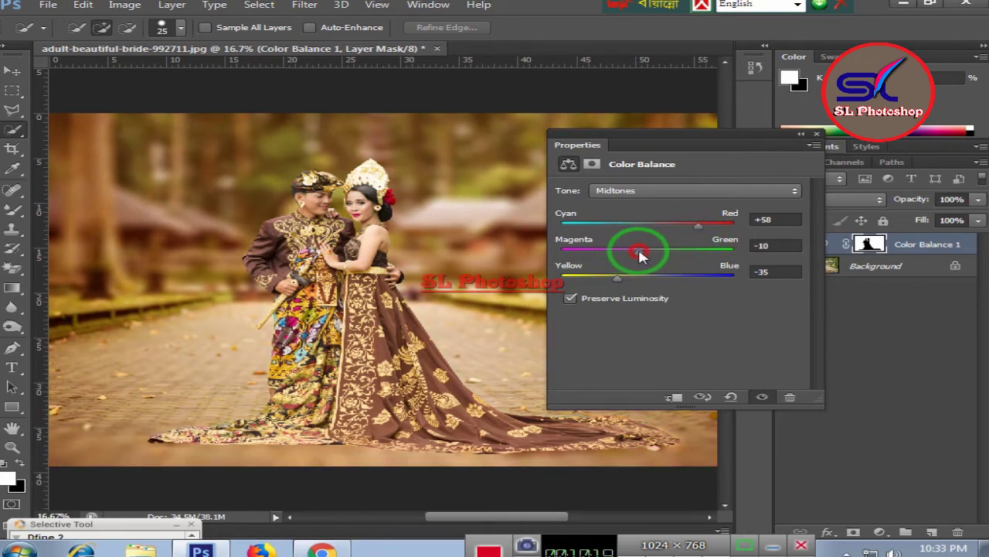
left_click(808, 125)
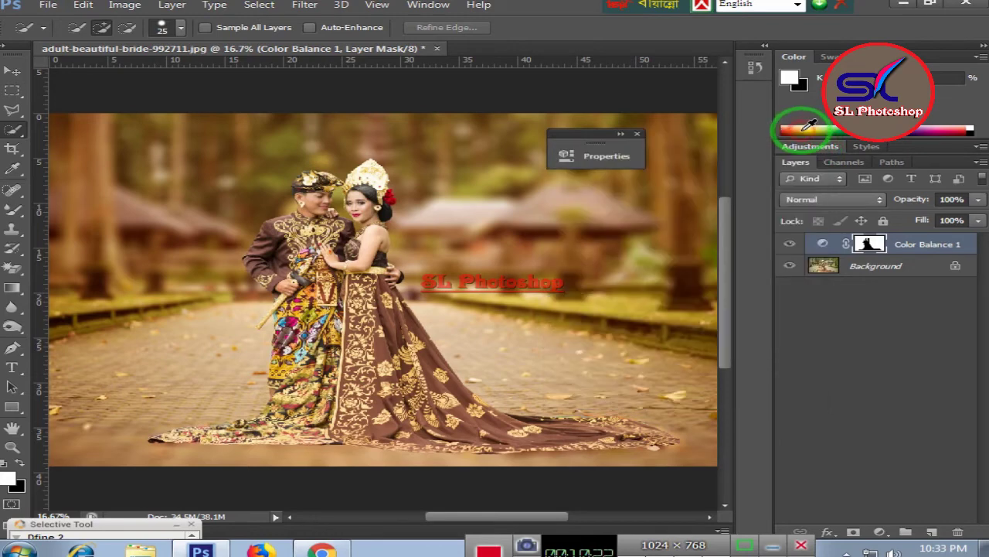
left_click(637, 135)
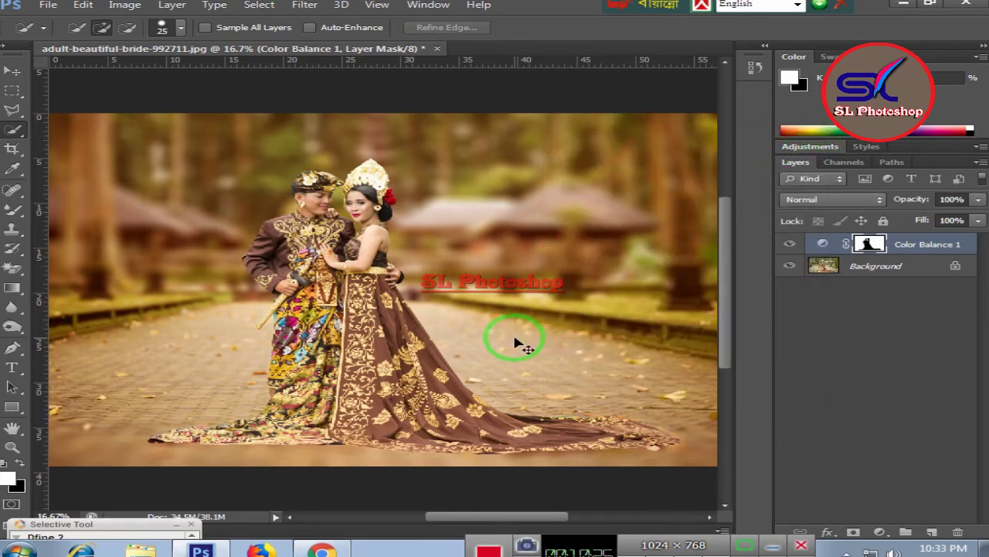
Zoom the view in and out to review the whole warm-toned, blurred photo
key("ctrl+minus")
key("ctrl+minus")
key("ctrl+plus")
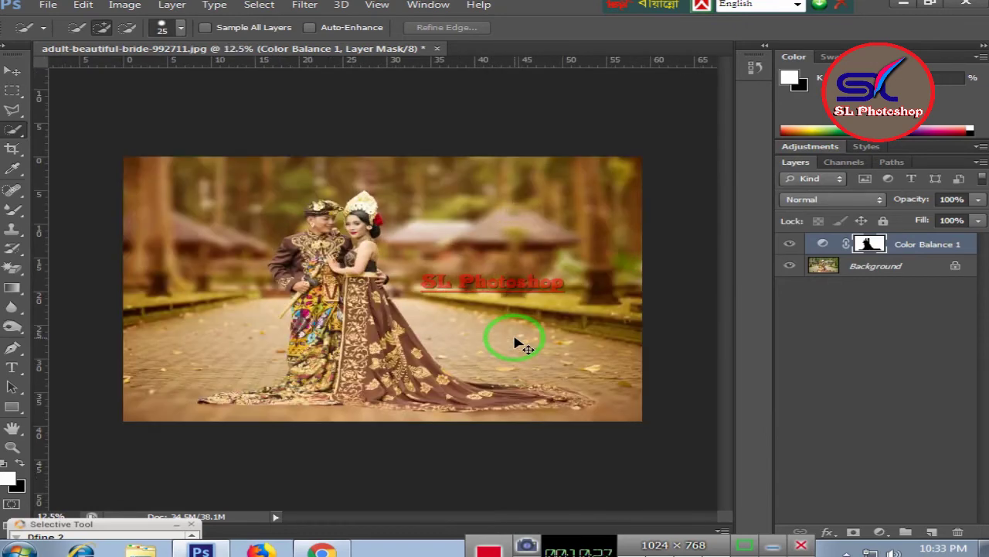
key("ctrl+plus")
key("ctrl+minus")
key("ctrl+plus")
key("ctrl+minus")
key("ctrl+plus")
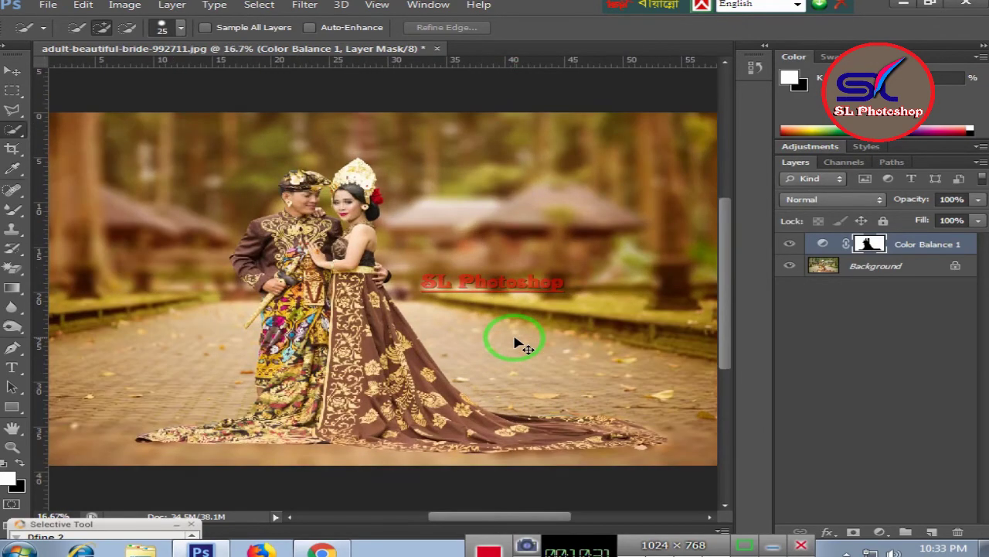
key("ctrl+minus")
key("ctrl+plus")
key("ctrl+minus")
key("ctrl+plus")
key("ctrl+minus")
key("ctrl+plus")
key("ctrl+minus")
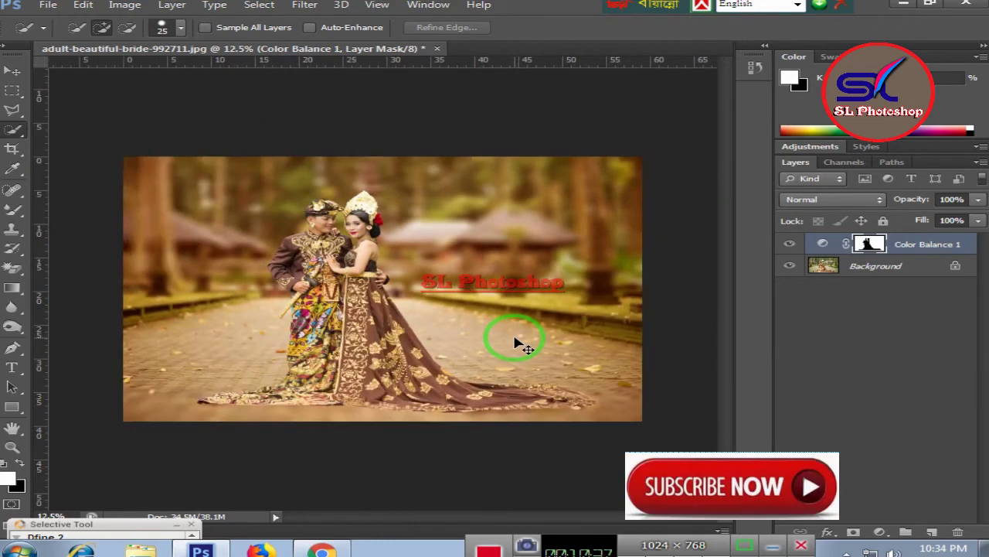
Select the Background layer and bring up the Filter menu's render filters
left_click(305, 5)
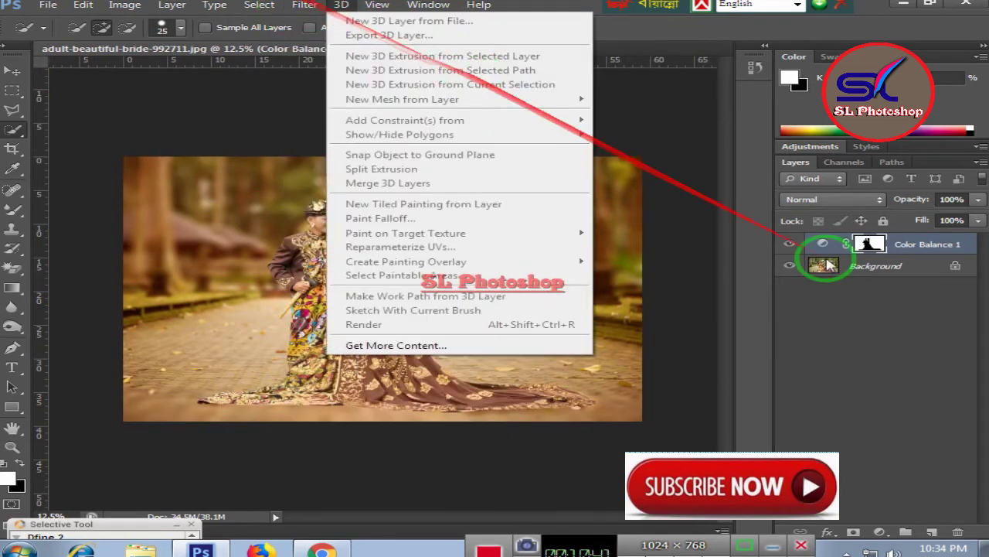
left_click(856, 267)
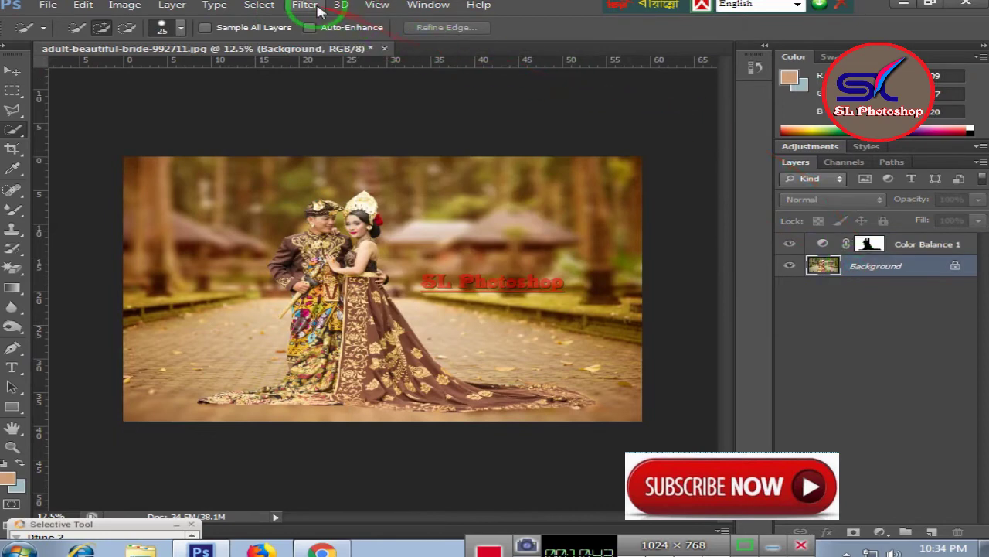
left_click(305, 4)
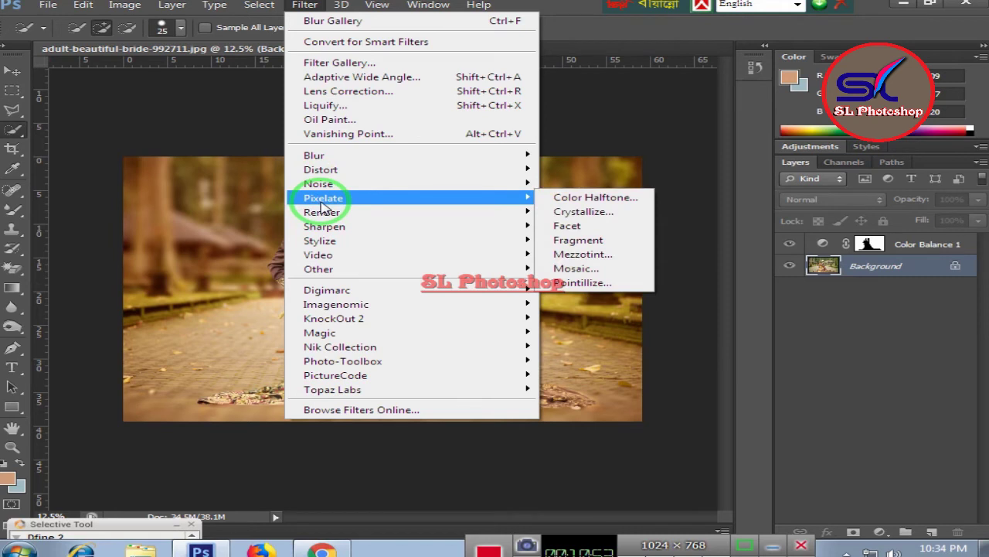
mouse_move(323, 212)
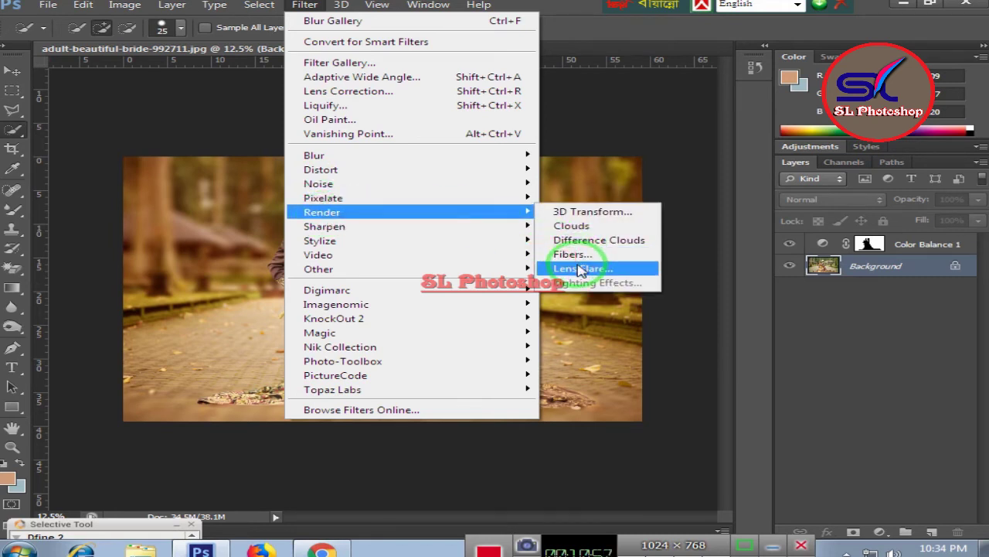
Add a 35mm Prime lens flare right of the couple with brightness above 100%
left_click(580, 268)
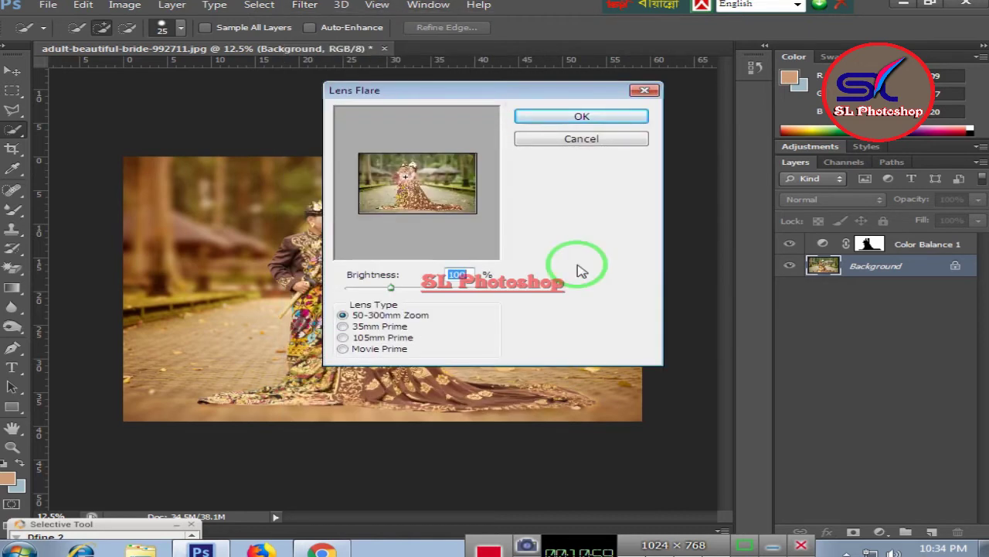
left_click(450, 167)
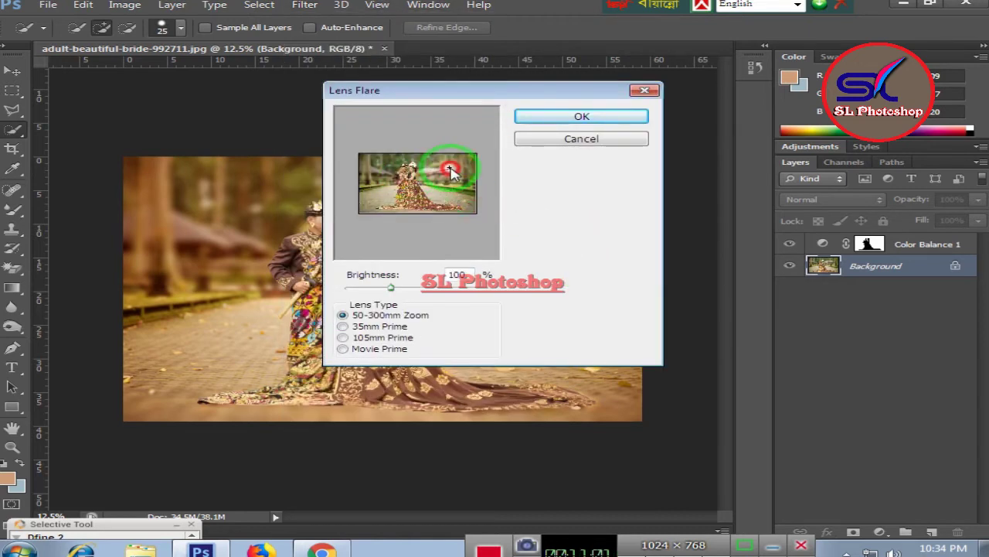
left_click(344, 326)
left_click(345, 338)
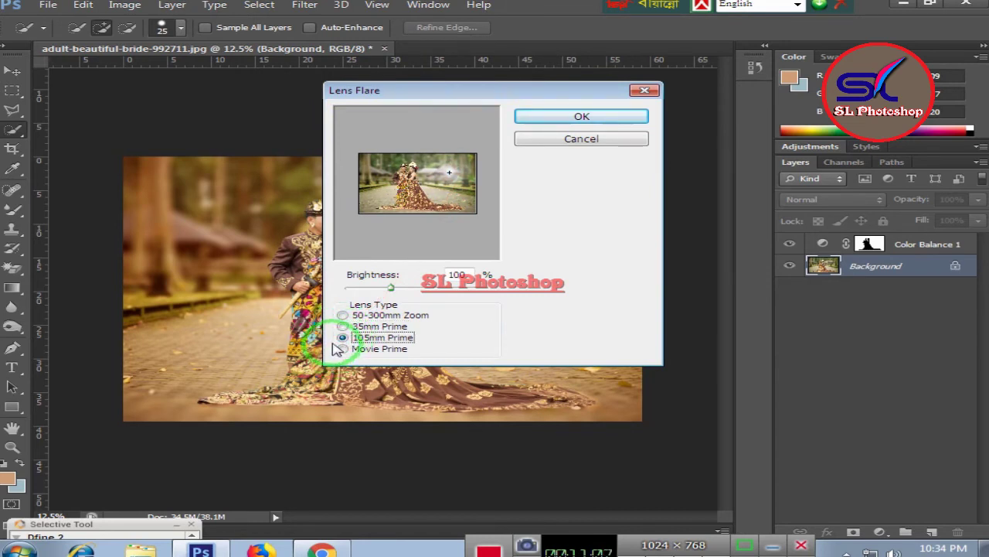
left_click(342, 326)
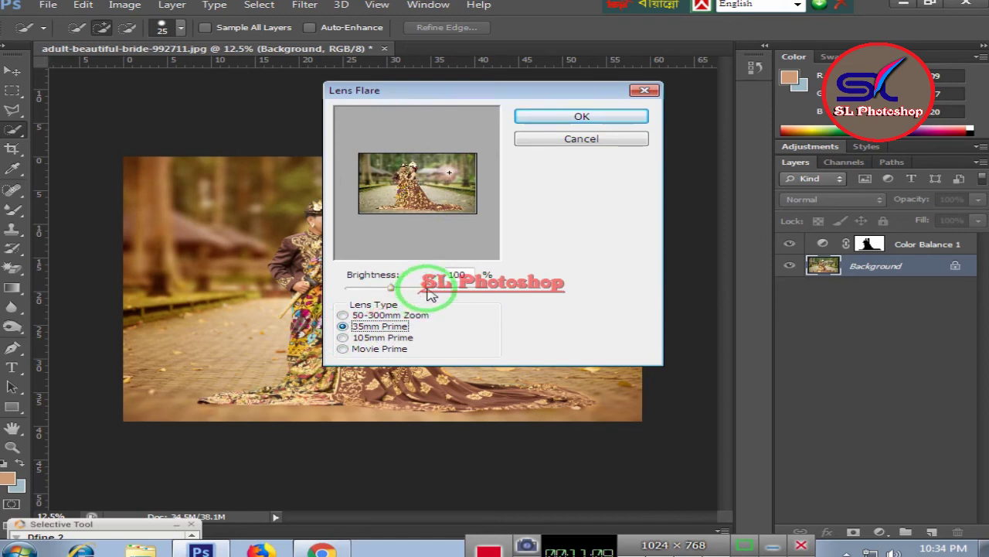
mouse_move(392, 286)
left_mouse_down()
mouse_move(430, 288)
mouse_move(410, 290)
left_mouse_up()
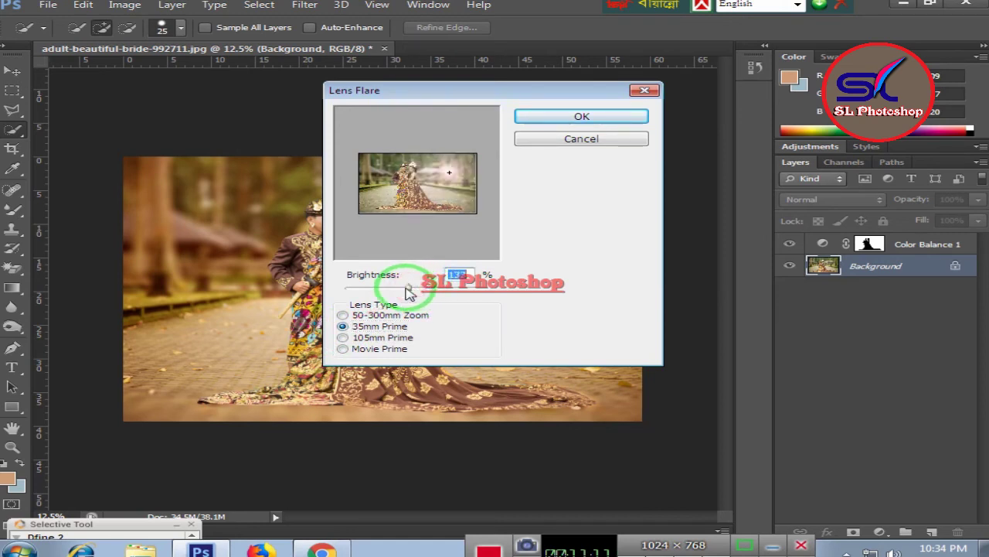
left_click(567, 116)
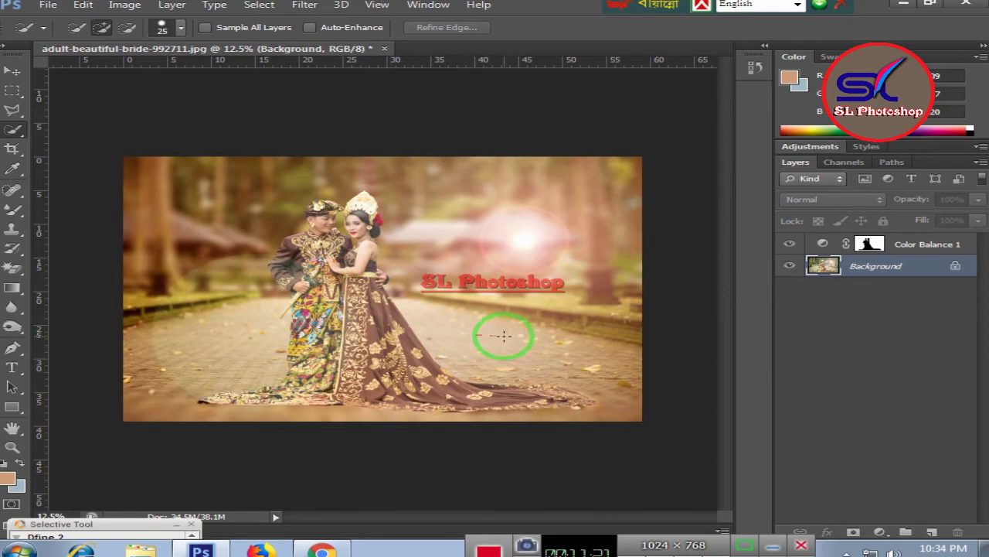
Softly erase the left trees and bottom with a 1000 px eraser, then open Background's layer options
left_click(12, 267)
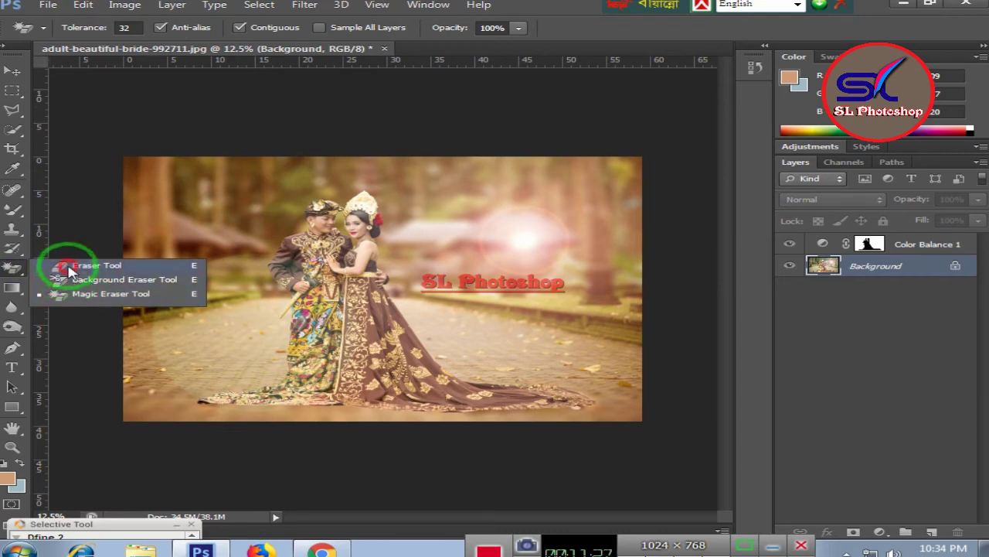
left_click(68, 265)
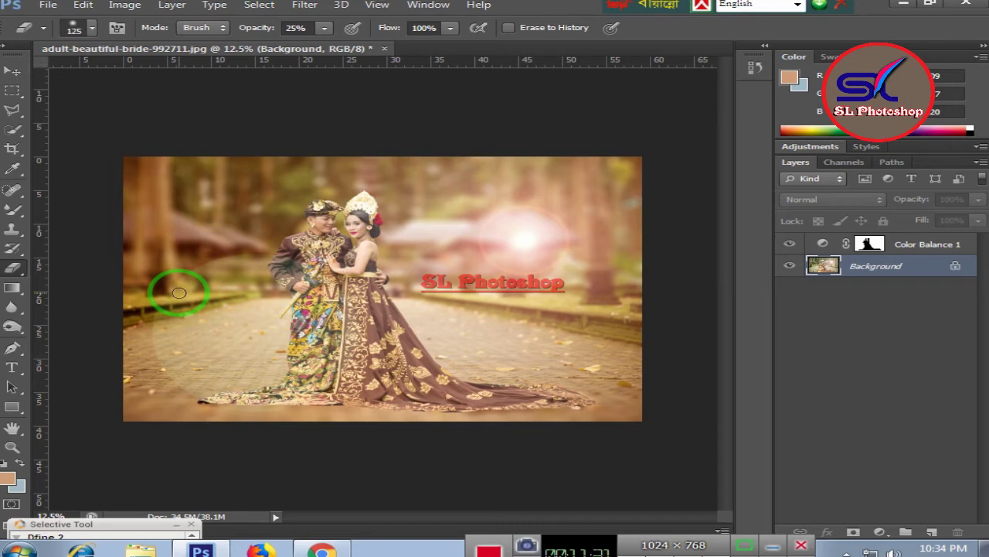
key("bracketright")
key("bracketright")
key("bracketright")
mouse_move(204, 281)
left_mouse_down()
mouse_move(227, 363)
mouse_move(215, 259)
left_mouse_up()
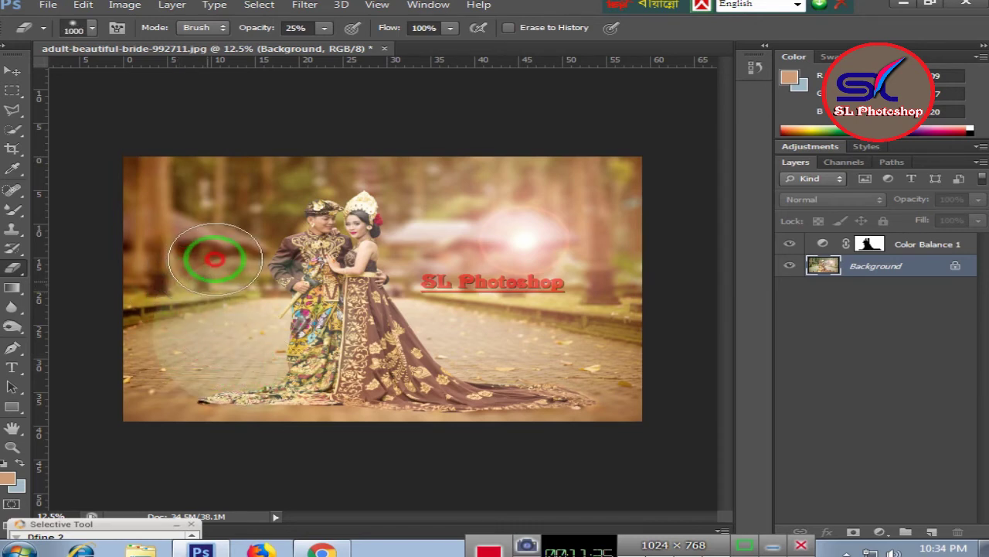
mouse_move(215, 259)
left_mouse_down()
mouse_move(278, 417)
mouse_move(274, 405)
left_mouse_up()
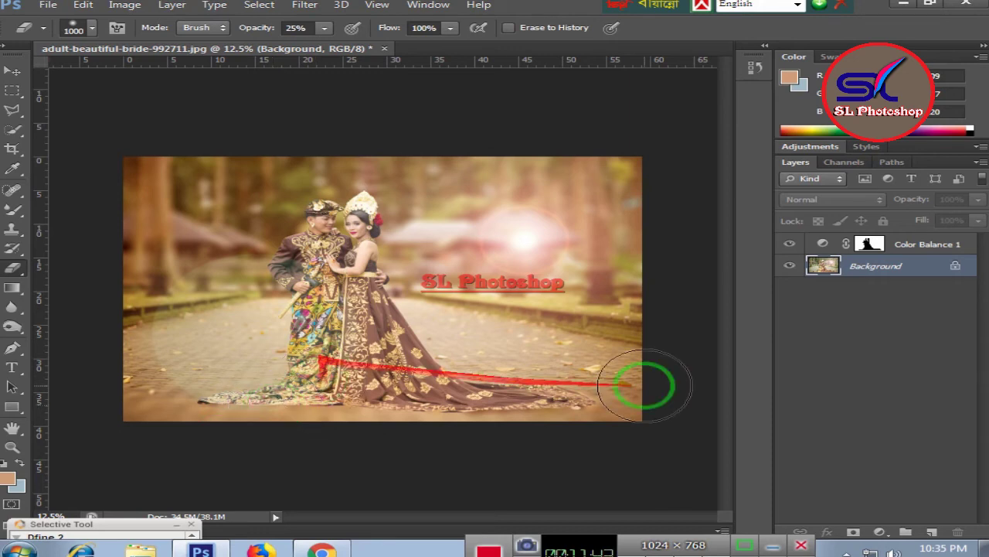
double_click(826, 266)
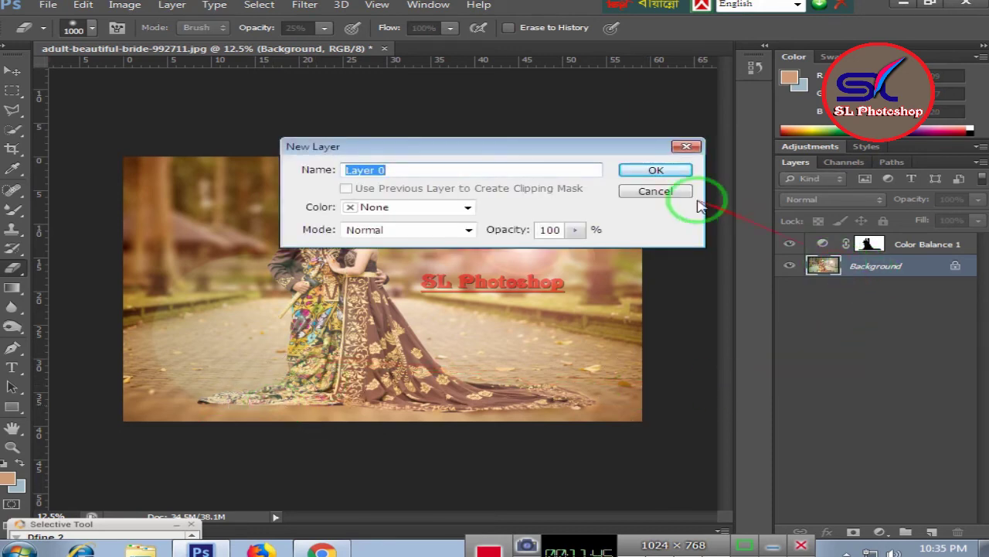
Cancel the New Layer dialog and compare the photo by toggling Background and Color Balance visibility
left_click(686, 146)
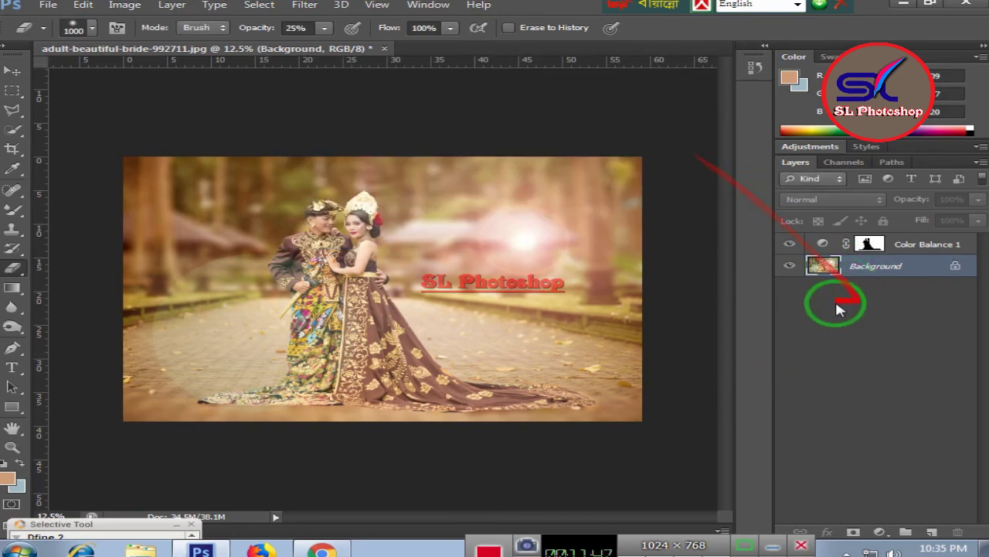
left_click(790, 266)
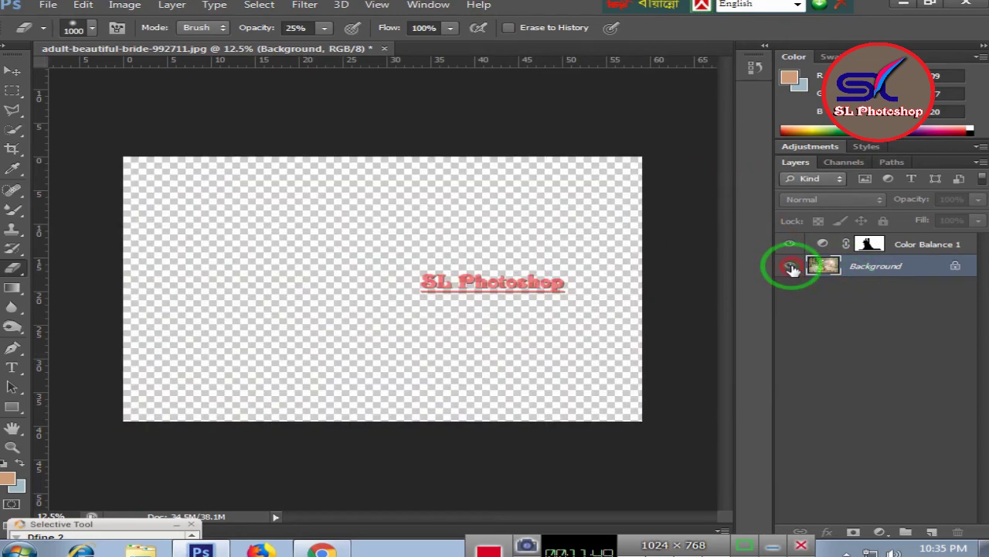
left_click(790, 266)
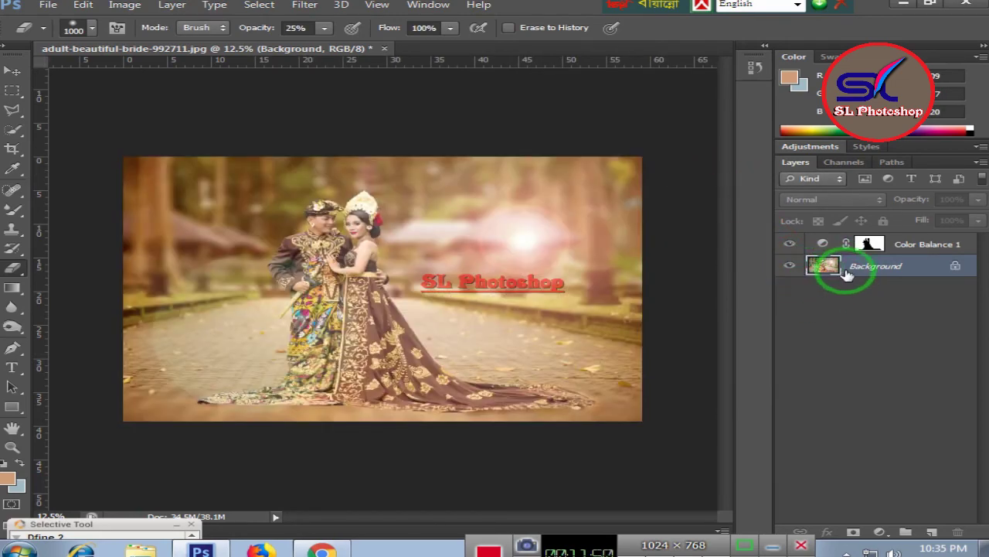
left_click(791, 244)
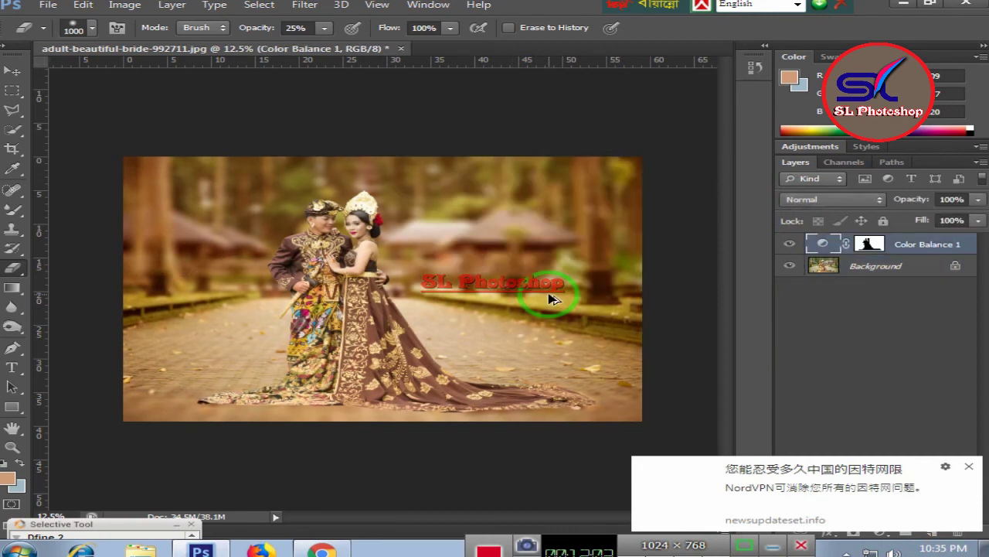
Dismiss the notification, hide all panels, and zoom the finished photo larger
left_click(967, 467)
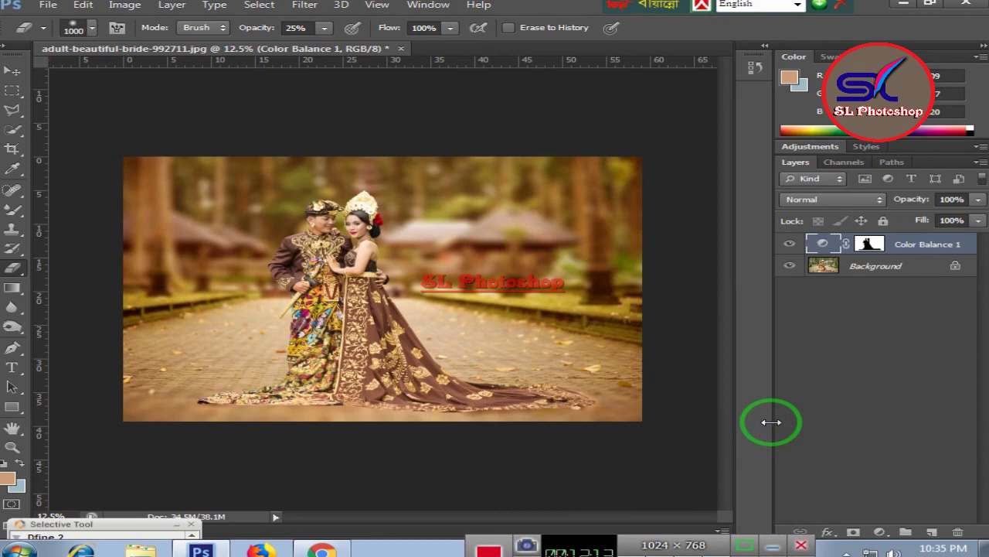
key("ctrl+plus")
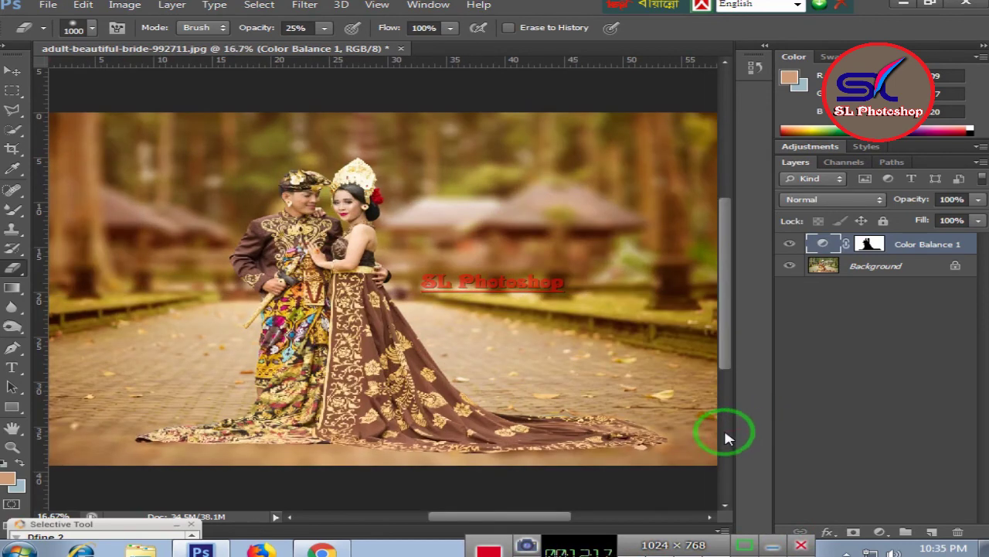
key("Tab")
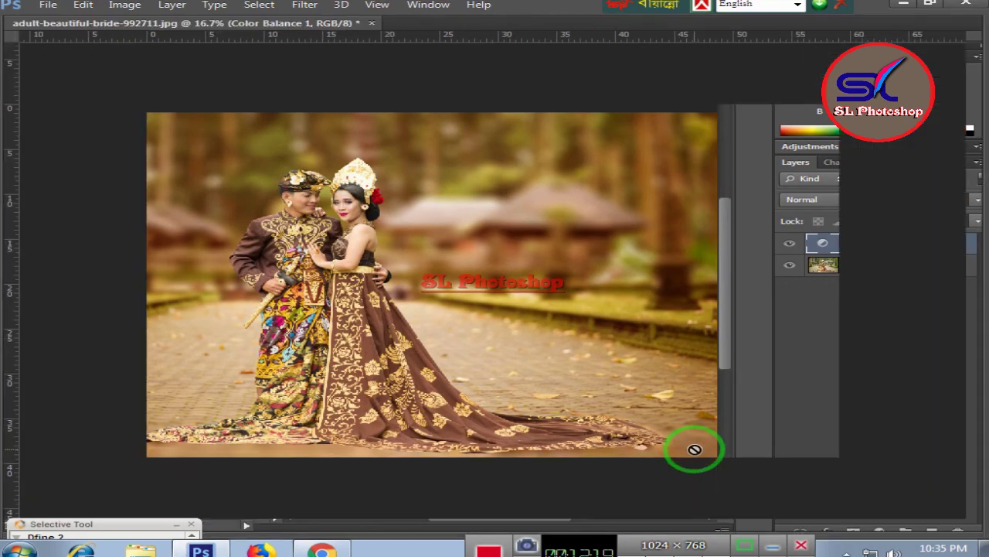
key("ctrl+plus")
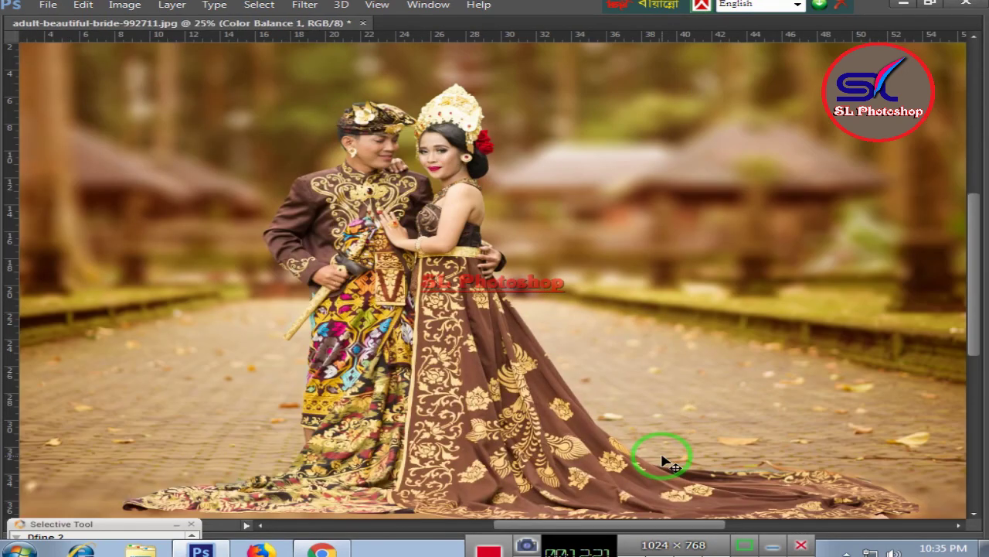